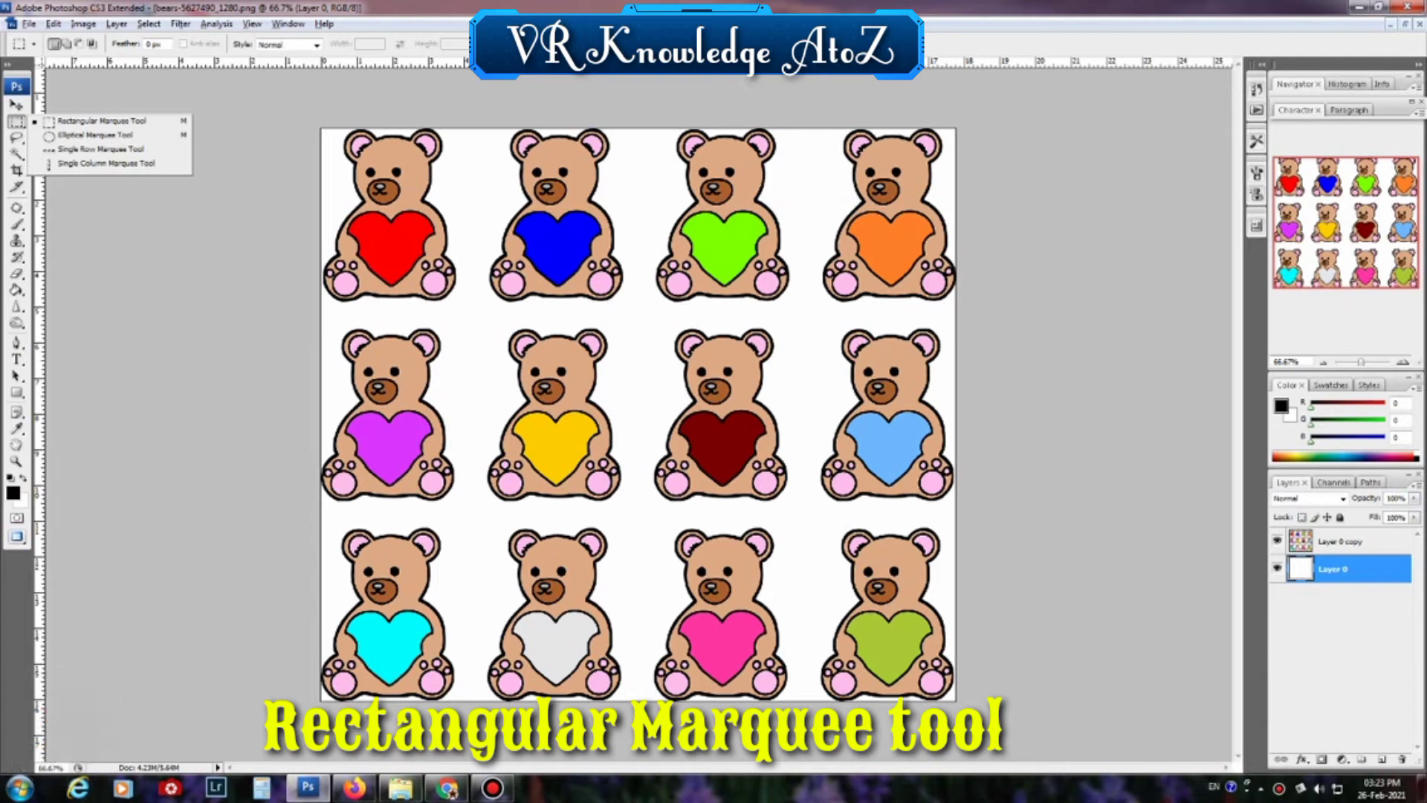
Step: Select the red-heart bear with a new Rectangular Marquee selection and cut it from the image
left_click(129, 120)
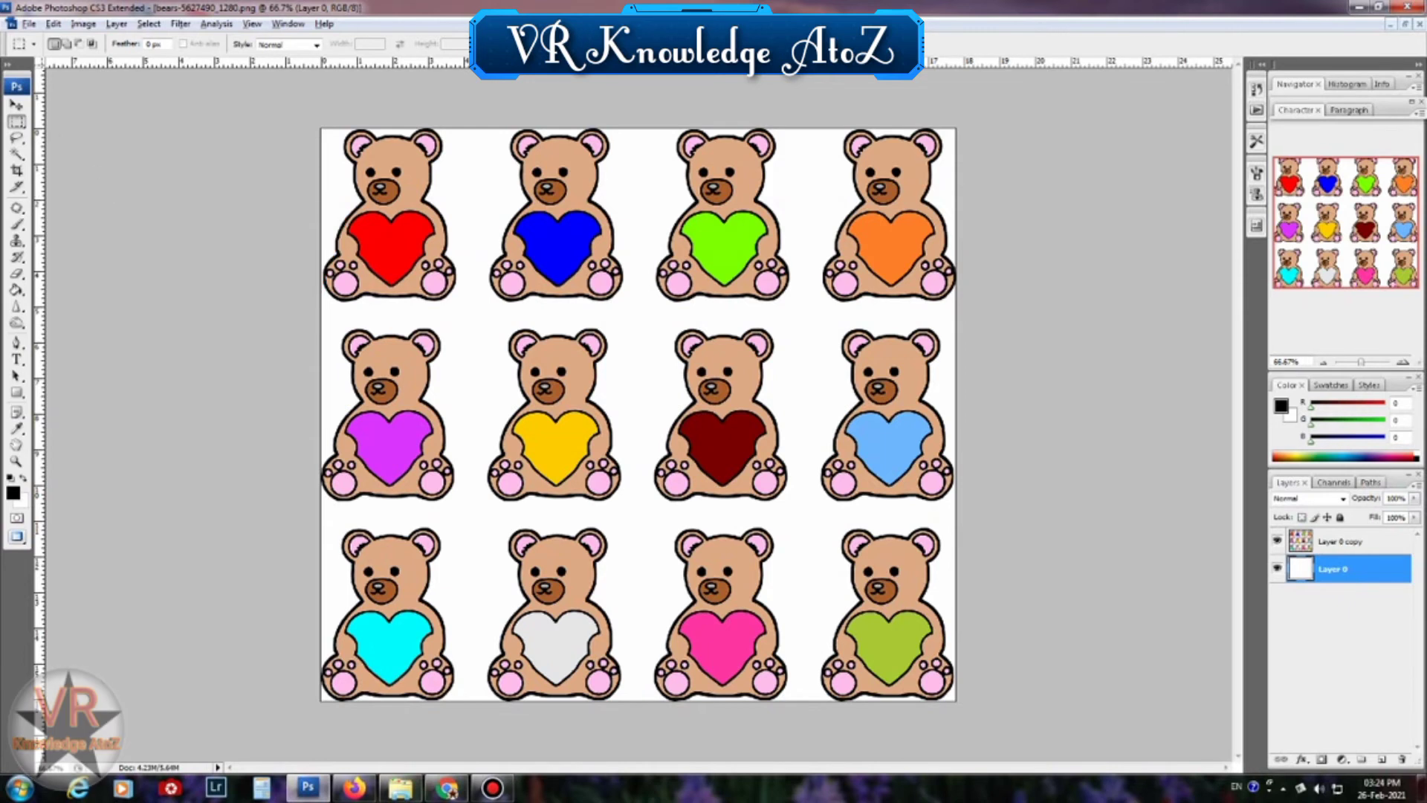
left_click(16, 121)
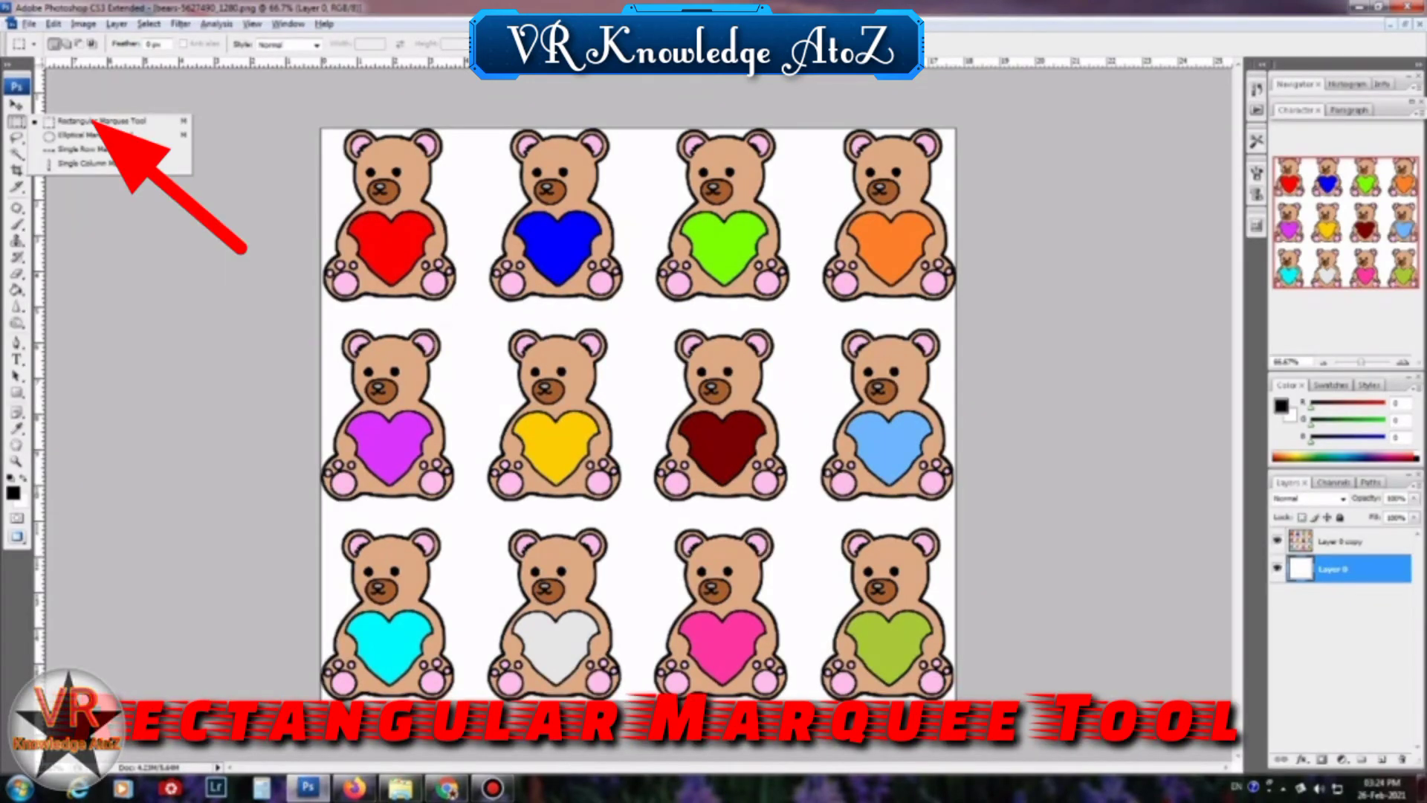
left_click(96, 120)
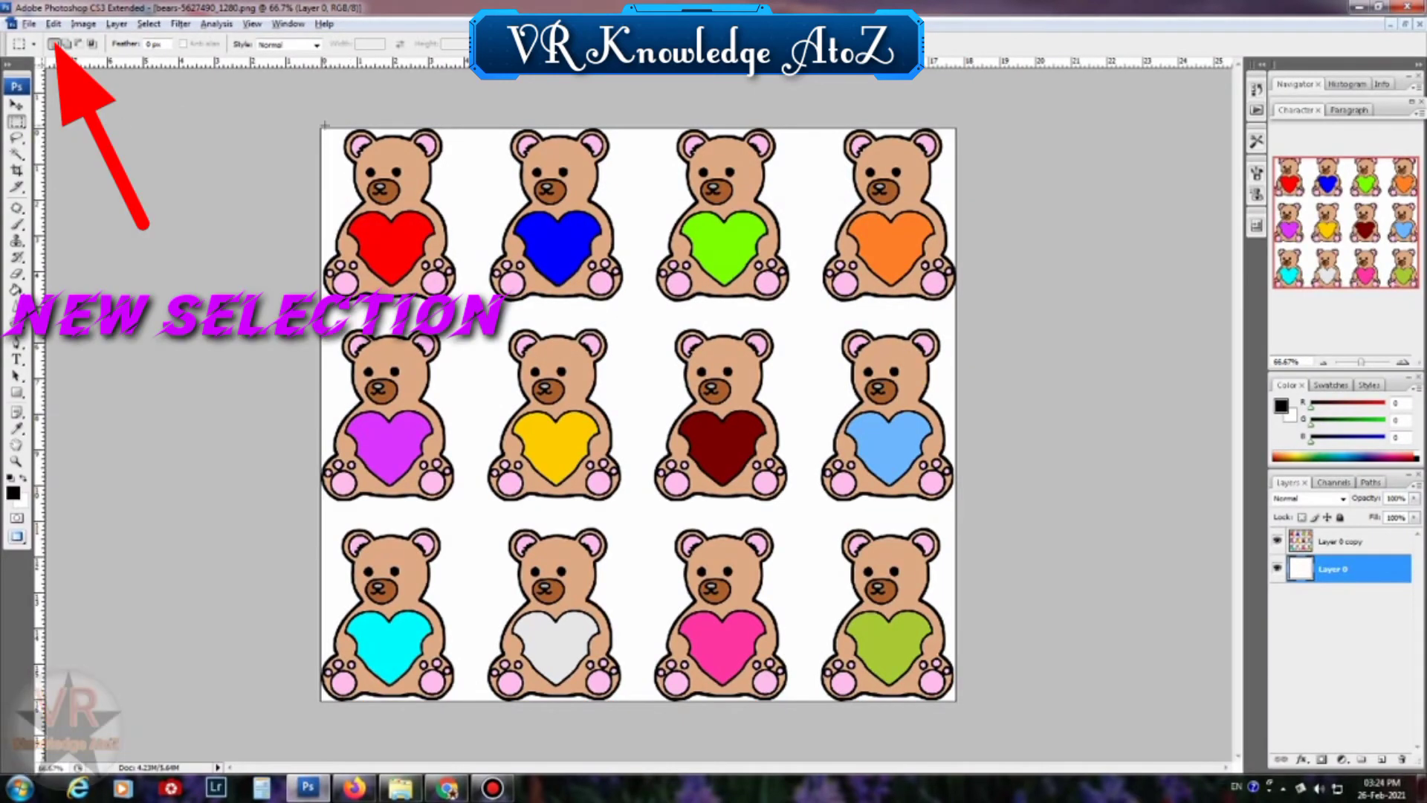
left_click_drag(321, 128, 472, 312)
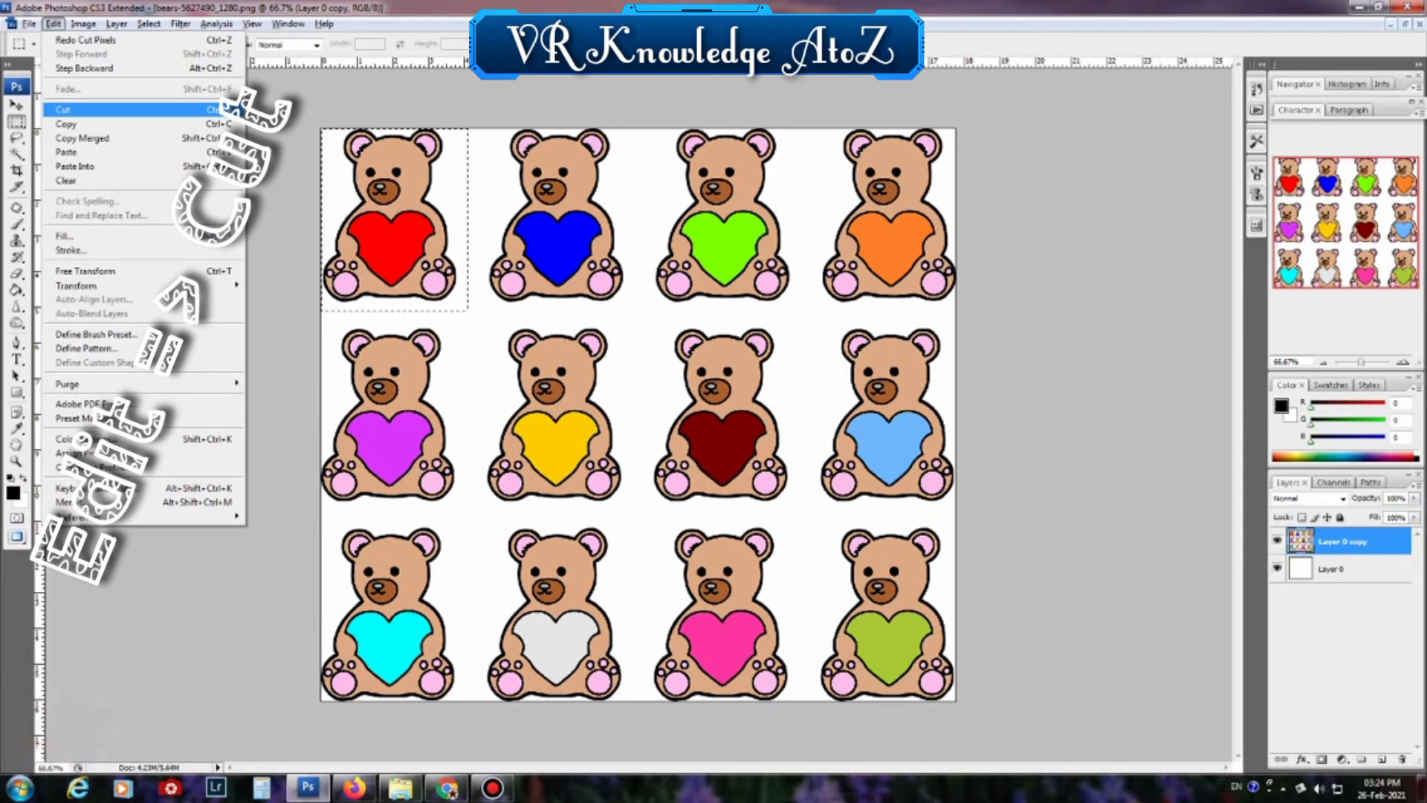
left_click(80, 109)
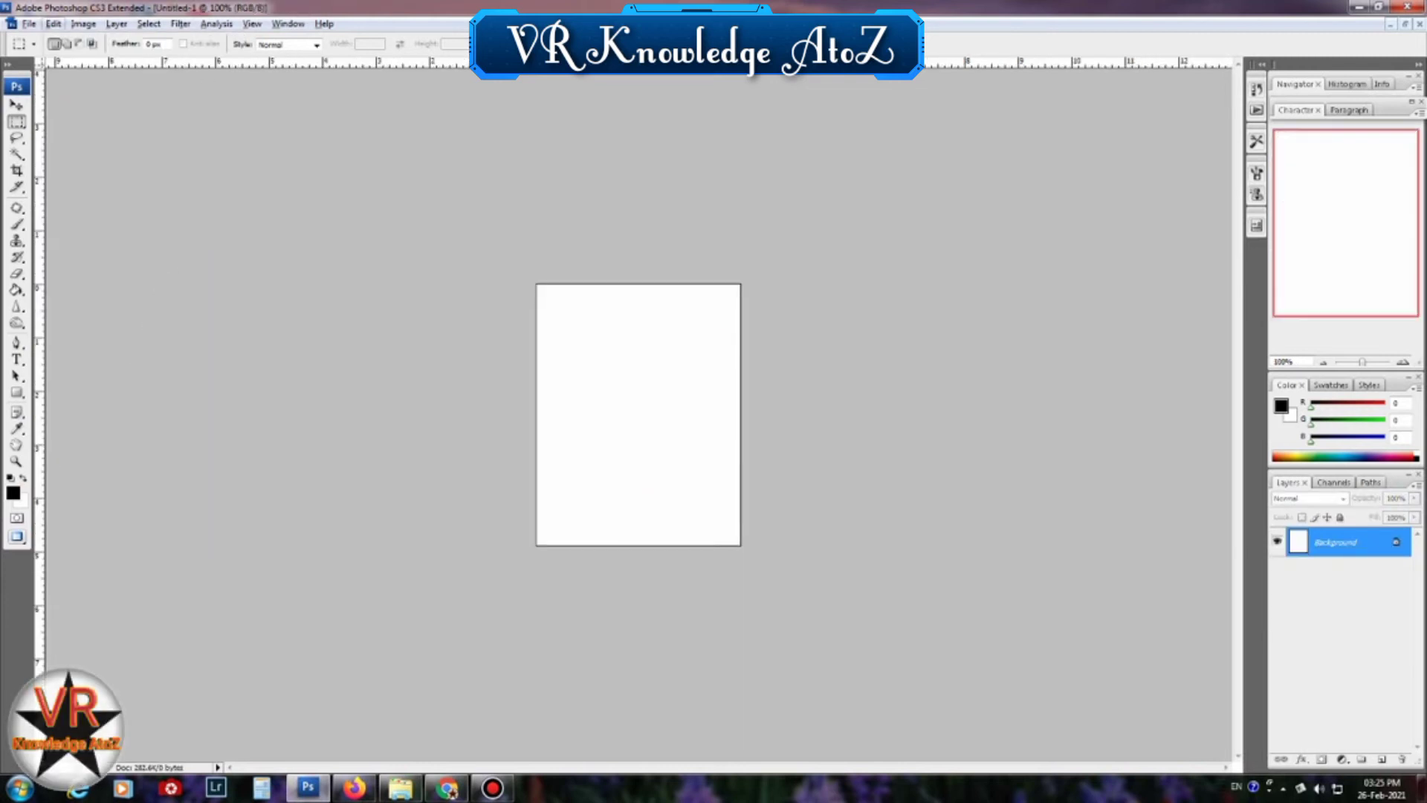
Step: Paste the red-heart bear into the blank document and arrange that window beside the bear image
left_click(53, 24)
left_click(66, 152)
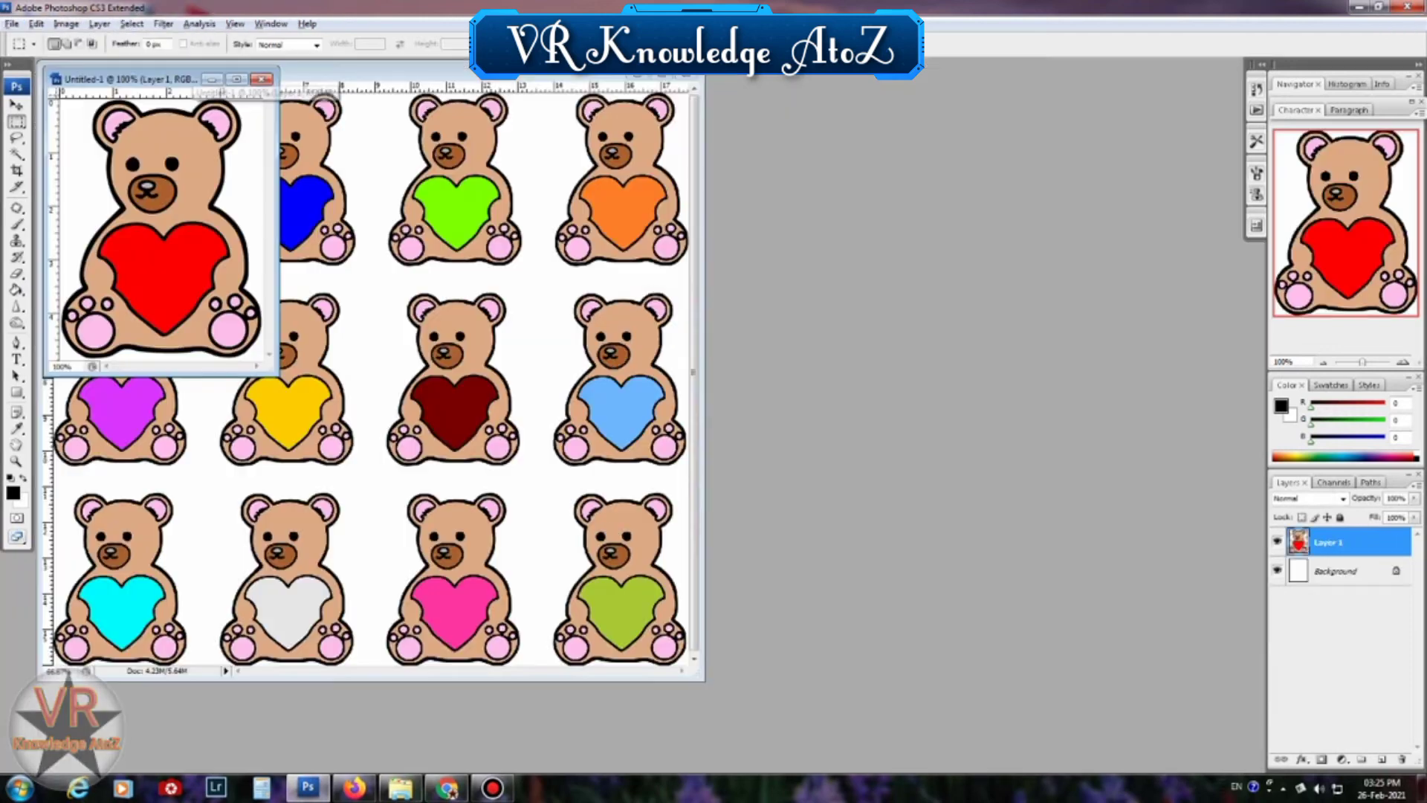
left_click_drag(112, 79, 807, 101)
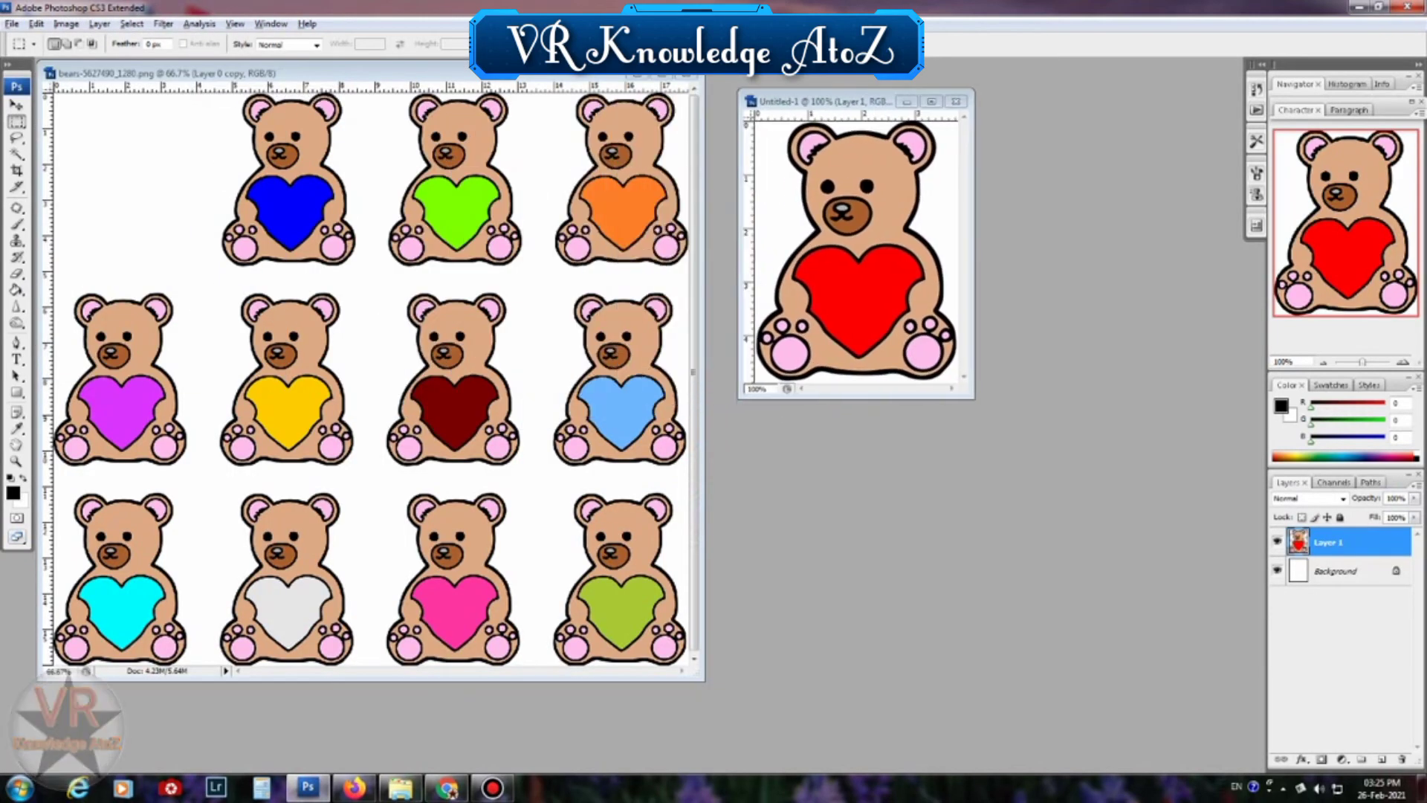
left_click_drag(388, 73, 436, 127)
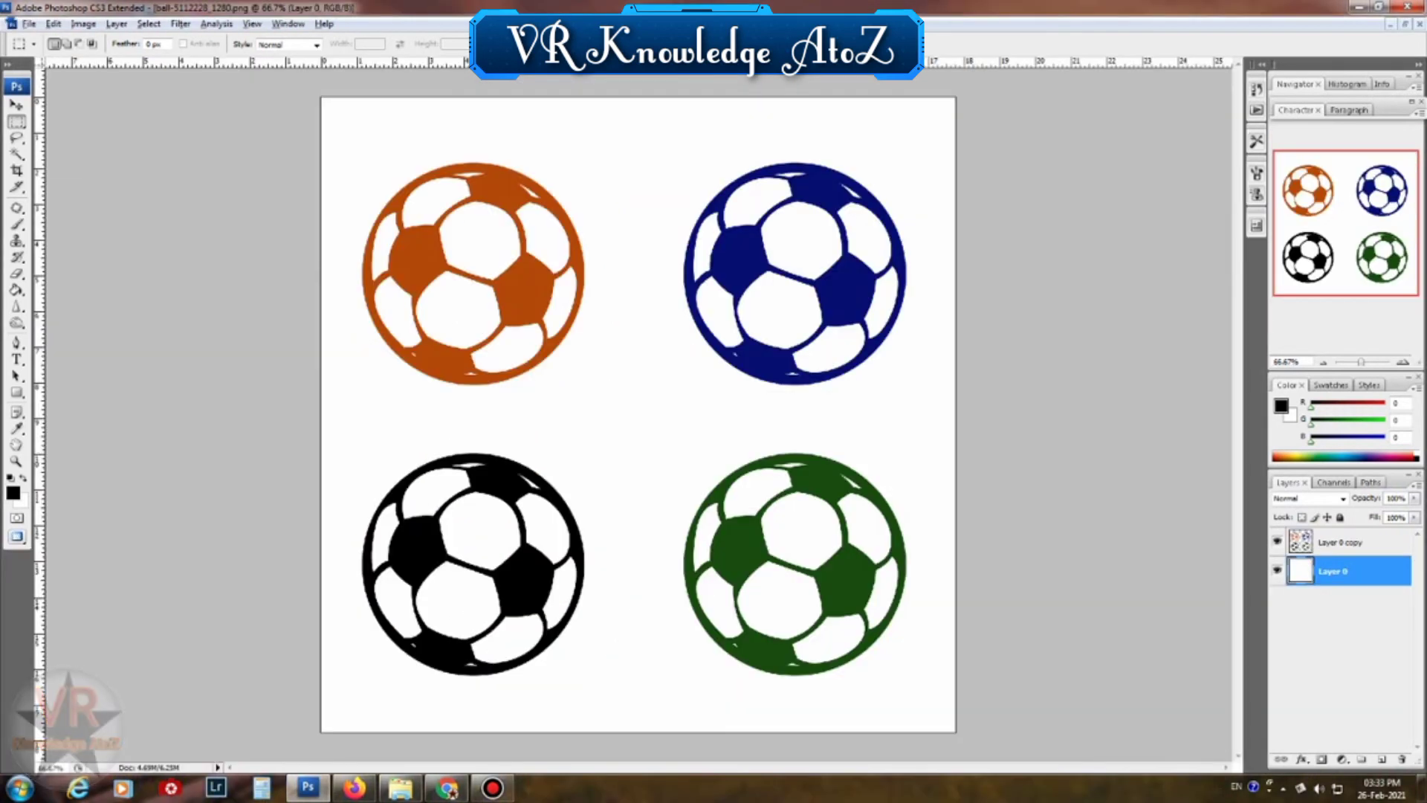
Step: Cut the orange ball with an Elliptical Marquee selection and scale the pasted ball down to fit the smaller document
right_click(16, 122)
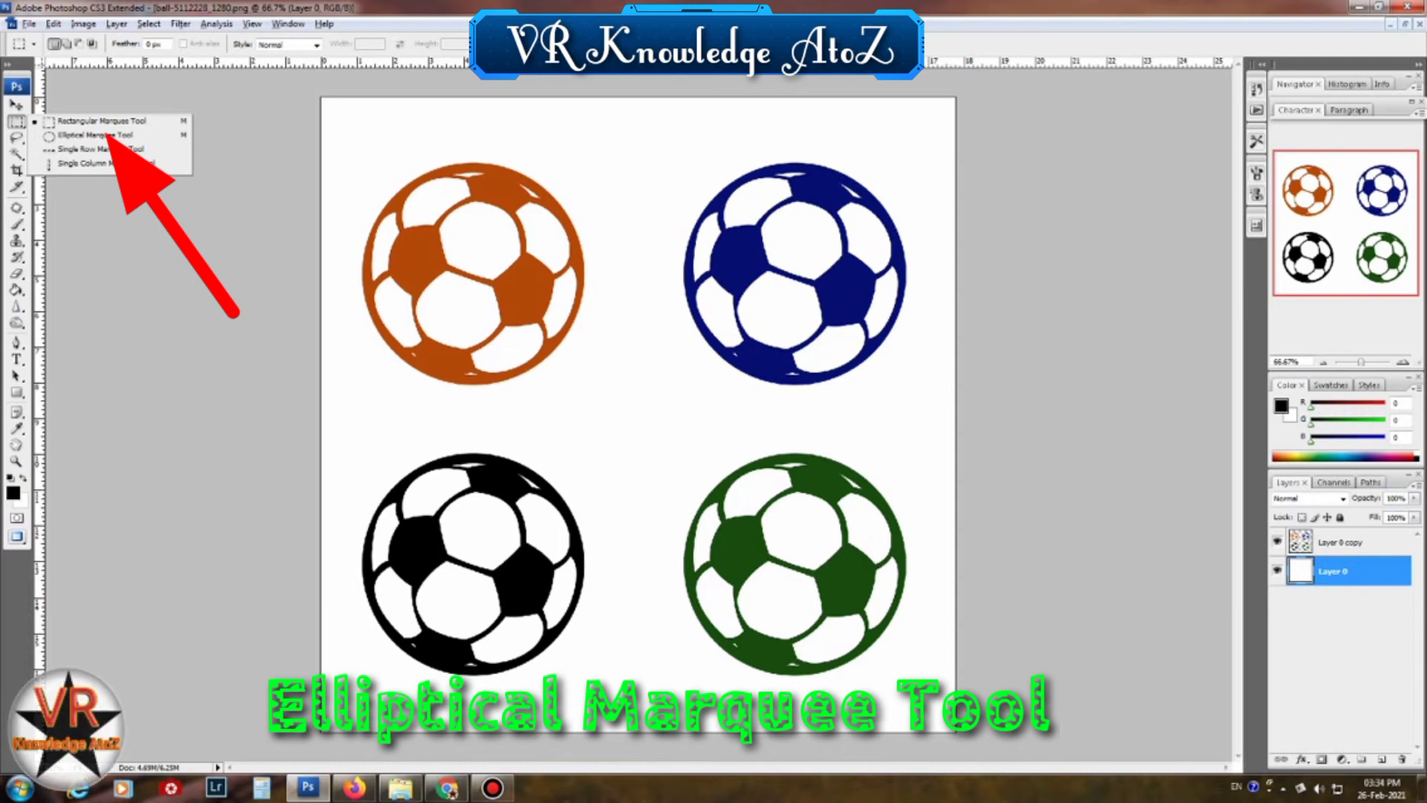
left_click(93, 135)
left_click_drag(397, 160, 607, 383)
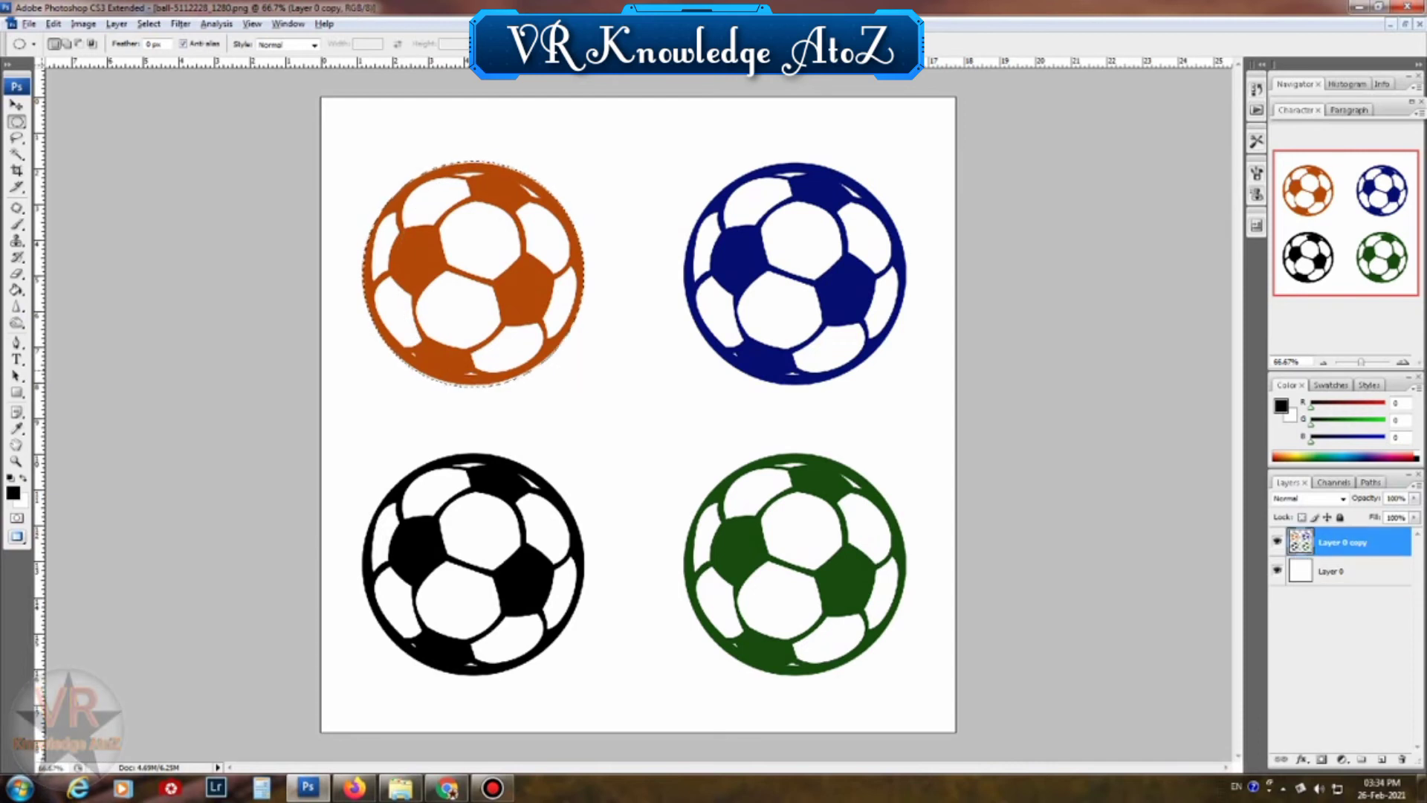
key("ctrl+x")
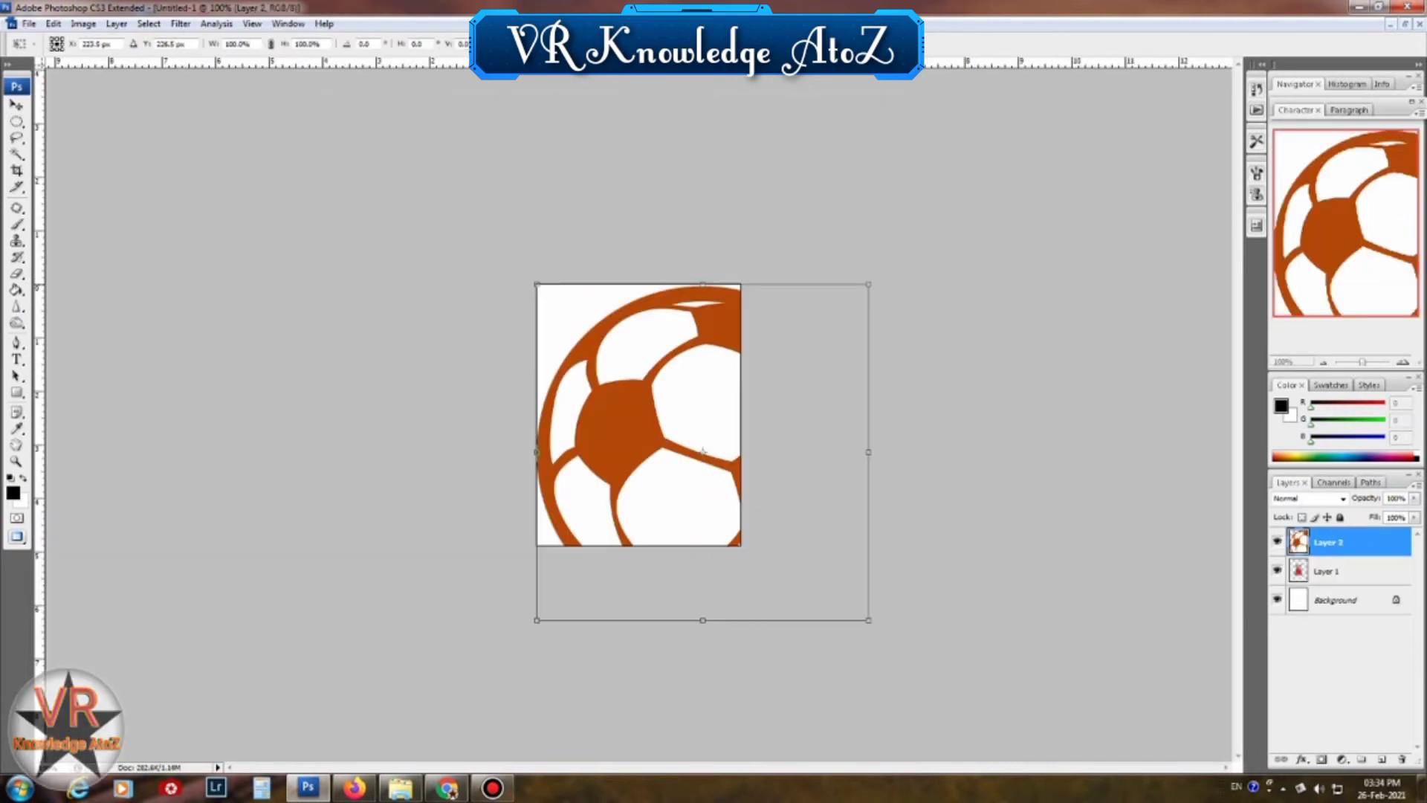
left_click_drag(869, 284, 757, 398)
left_click_drag(702, 451, 675, 487)
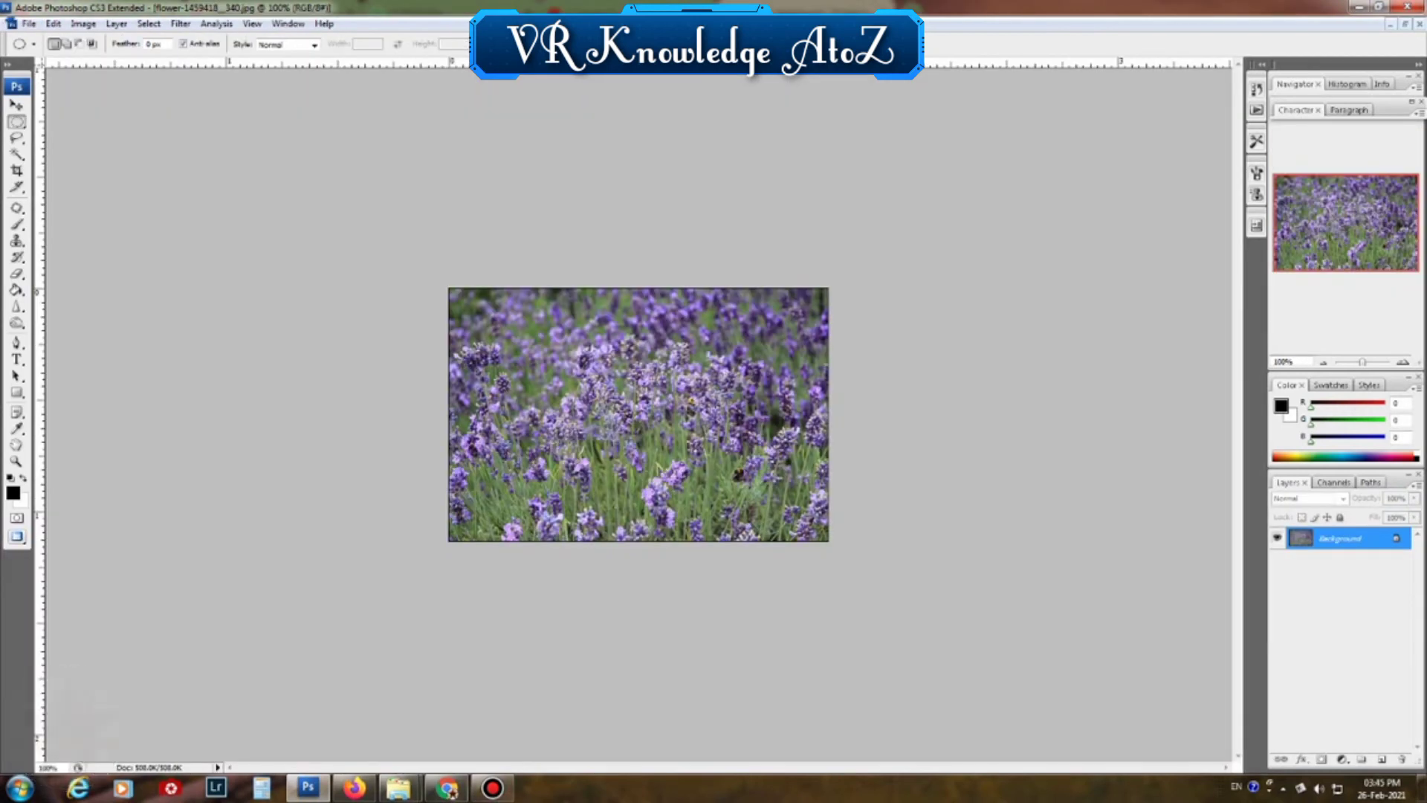
Step: Select a single pixel row near the middle of the lavender photo with the Single Row Marquee and copy it merged
right_click(17, 122)
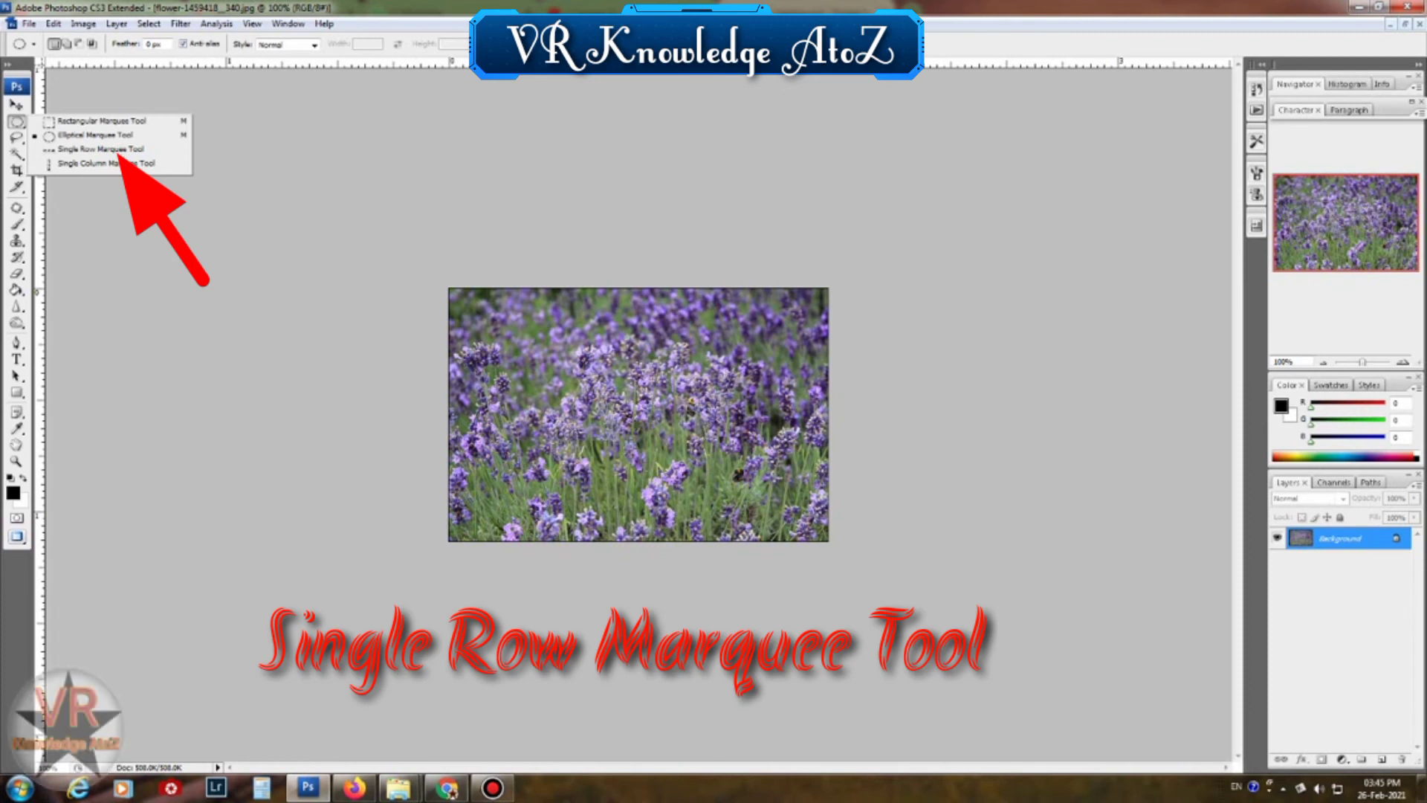
left_click(101, 148)
left_click(755, 408)
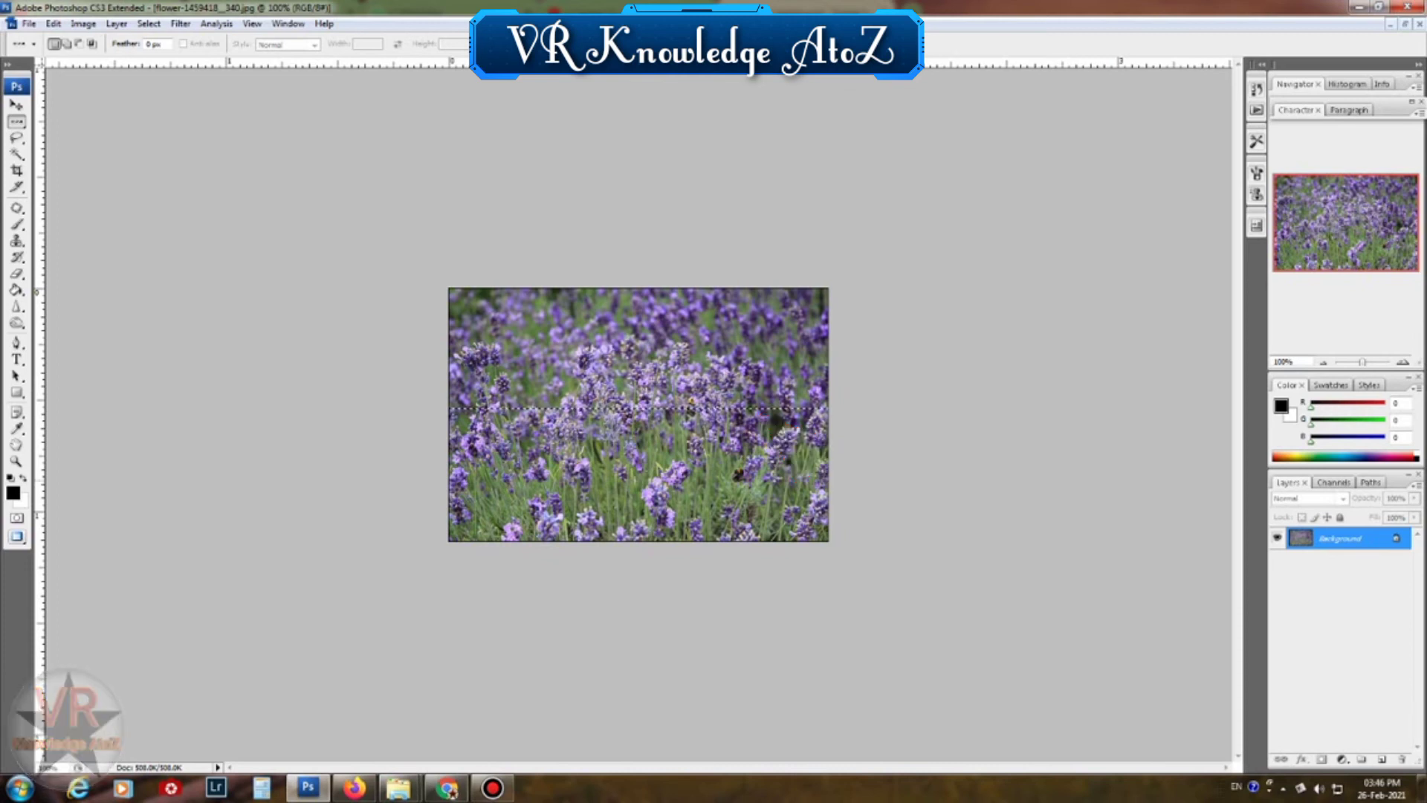
left_click(70, 138)
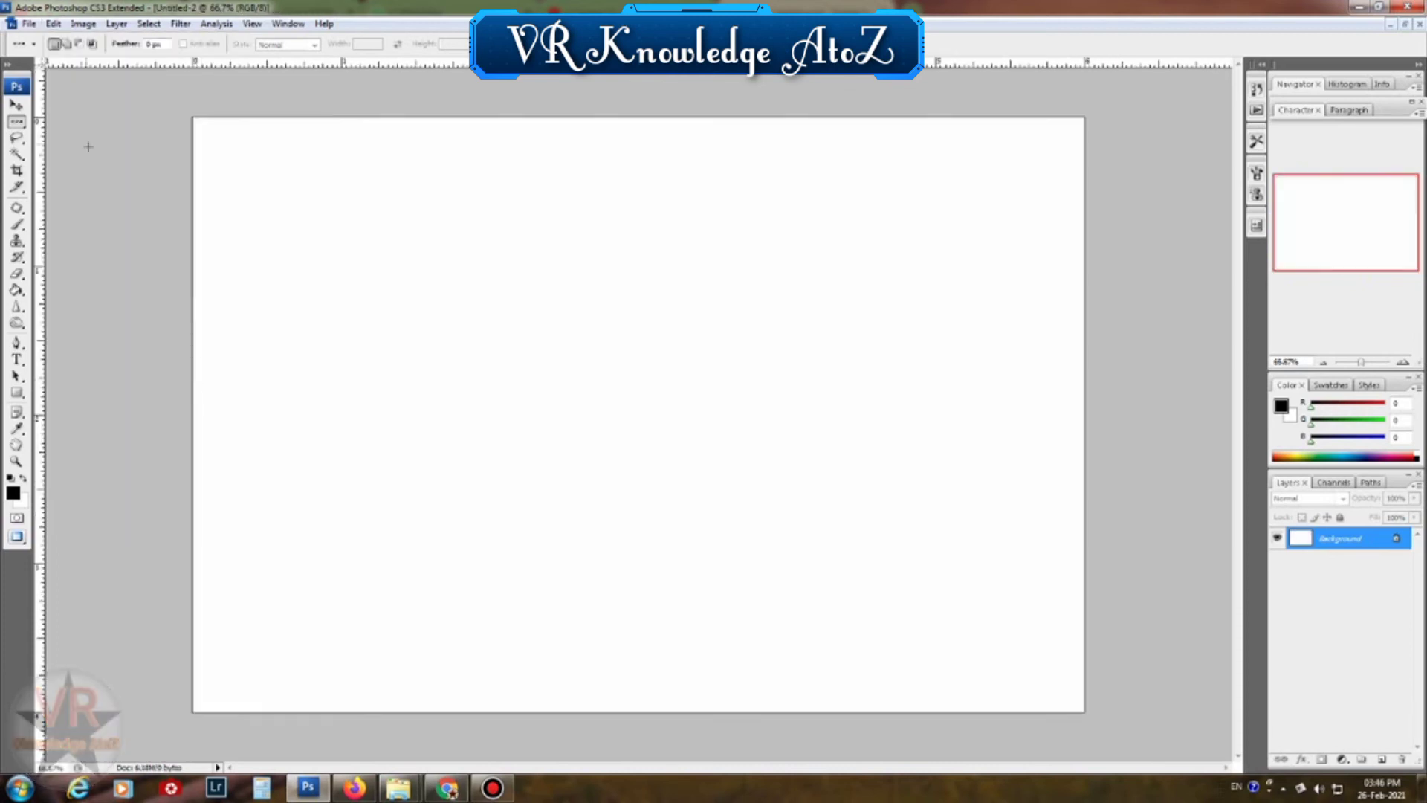
Step: Paste the pixel row into the blank document and stretch it with Free Transform into a large striped block
left_click(53, 23)
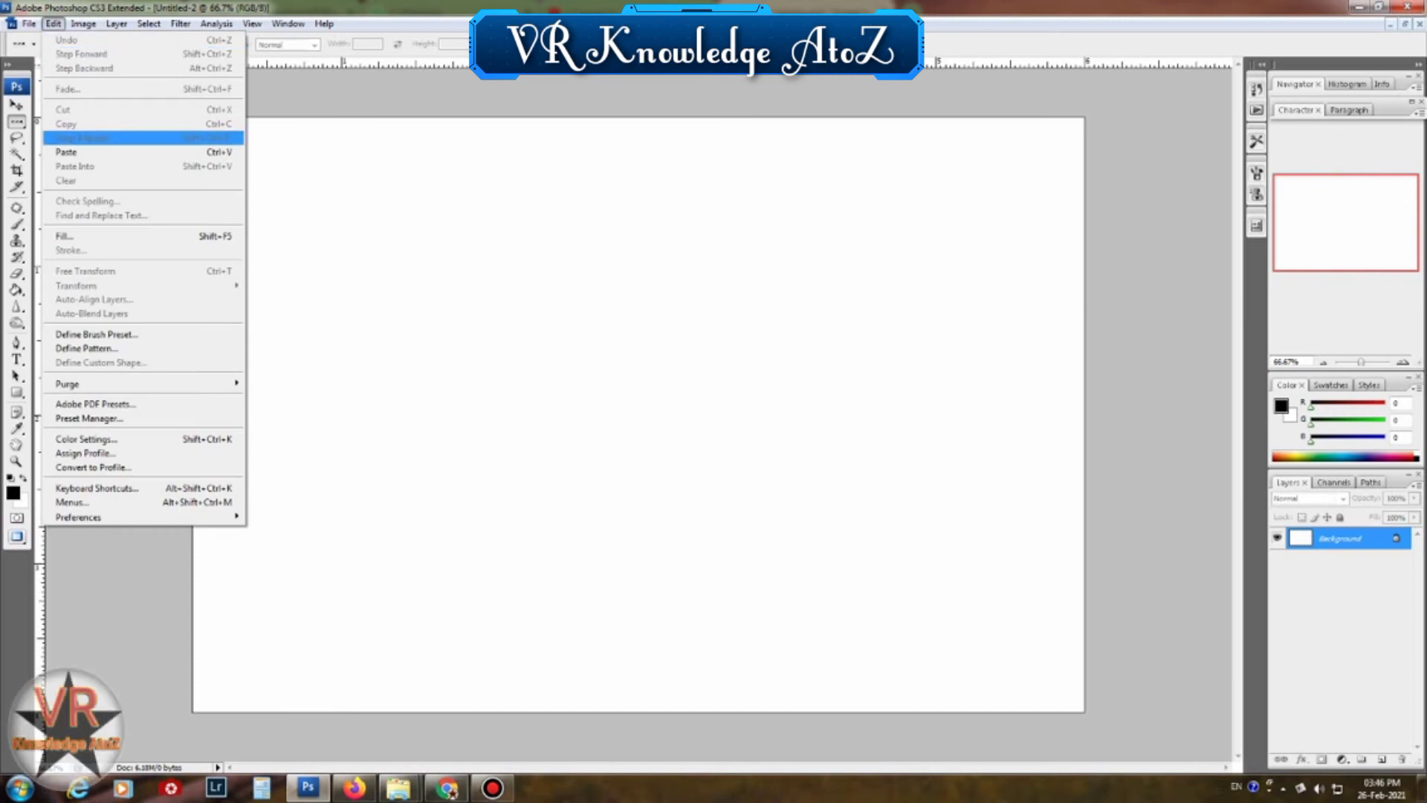
left_click(71, 151)
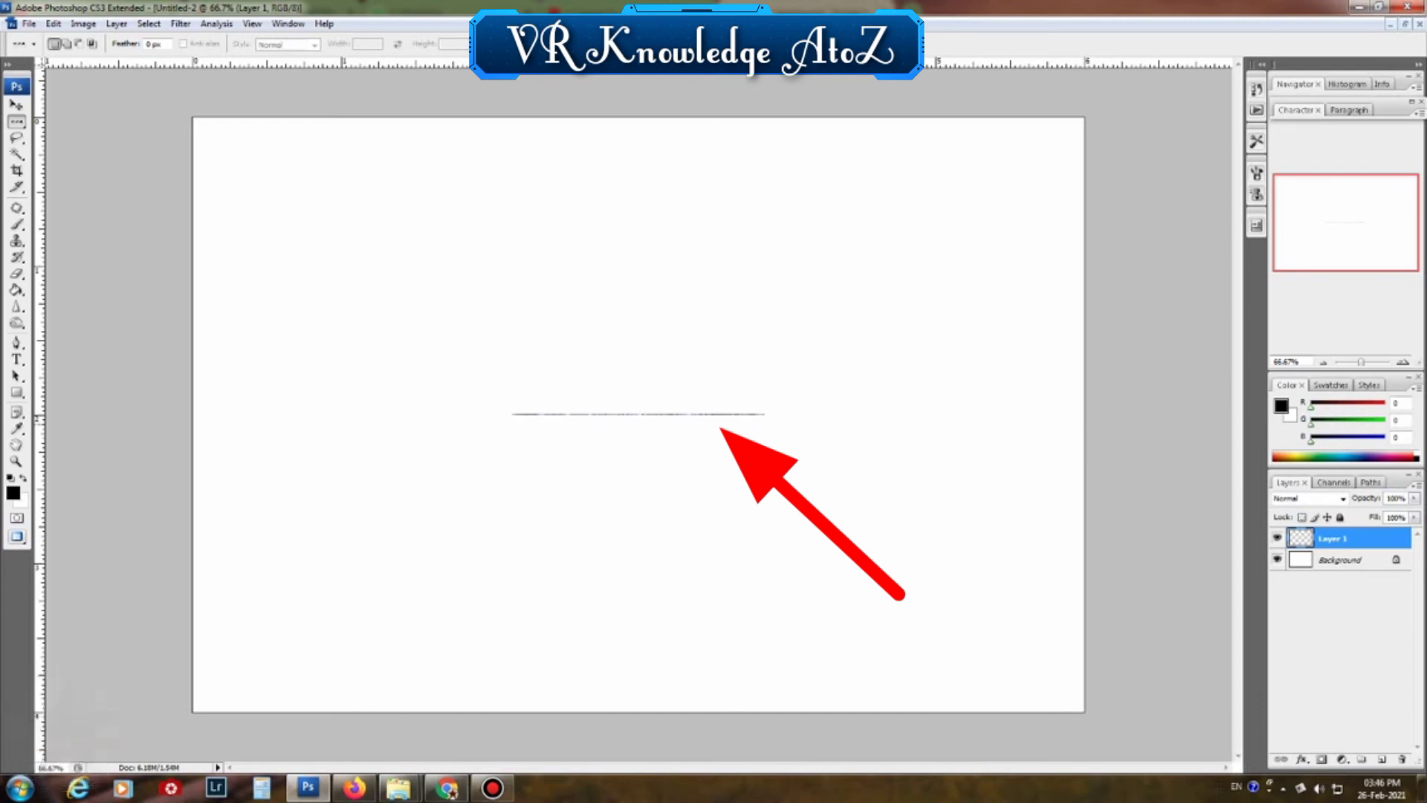
key("ctrl+t")
left_click_drag(638, 415, 639, 628)
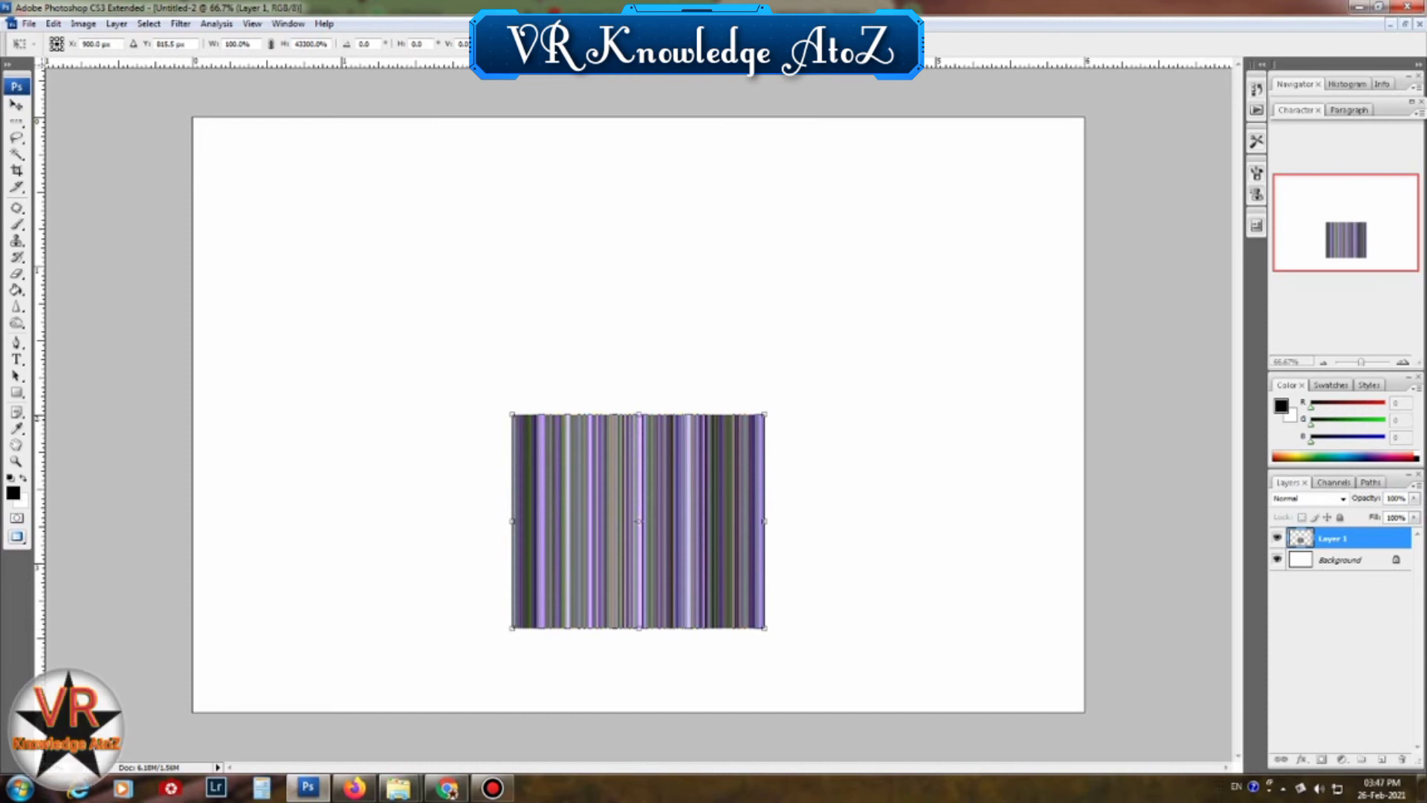
left_click_drag(764, 414, 1092, 136)
left_click_drag(817, 313, 818, 281)
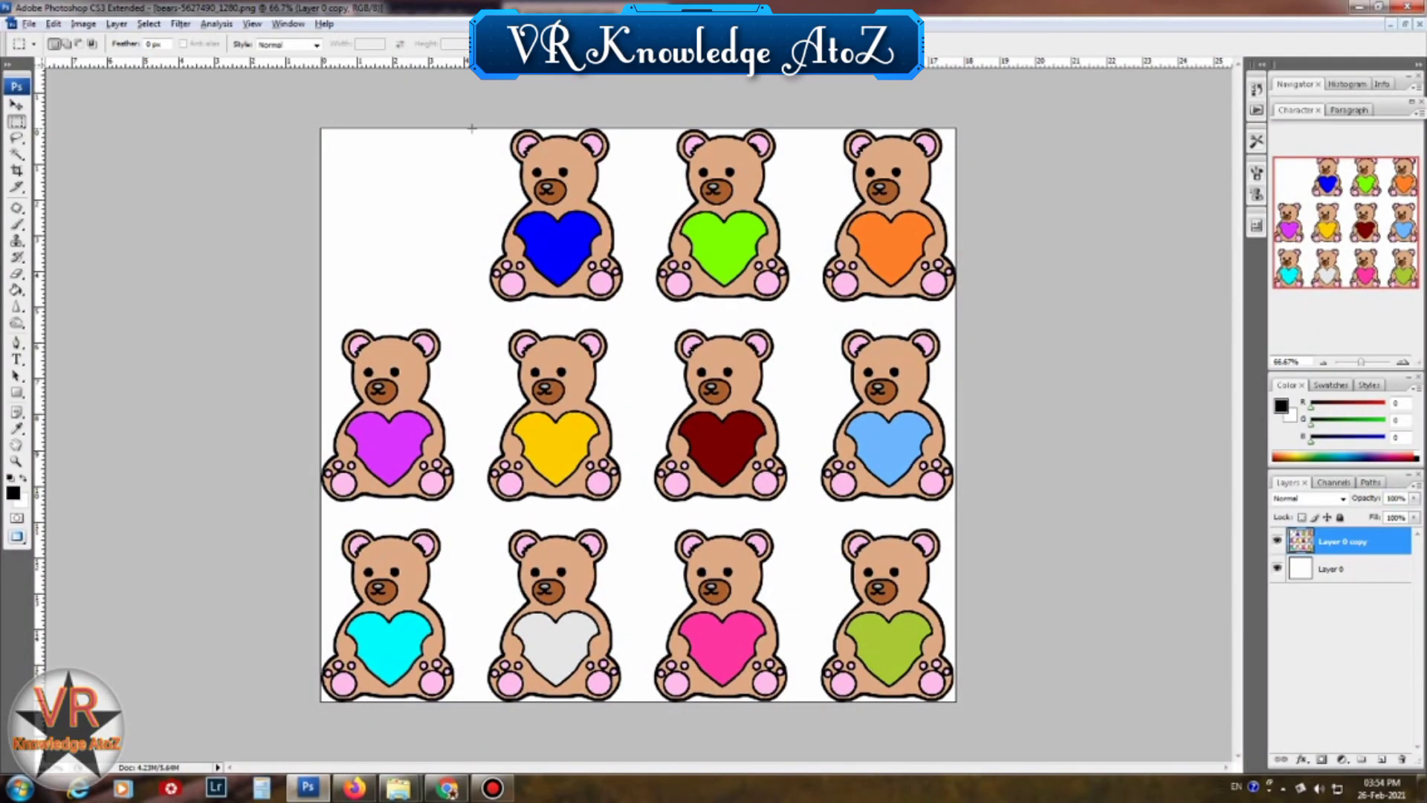
Step: Select the blue-heart bear with the Rectangular Marquee and add the green-heart bear to the selection
left_click_drag(472, 129, 637, 304)
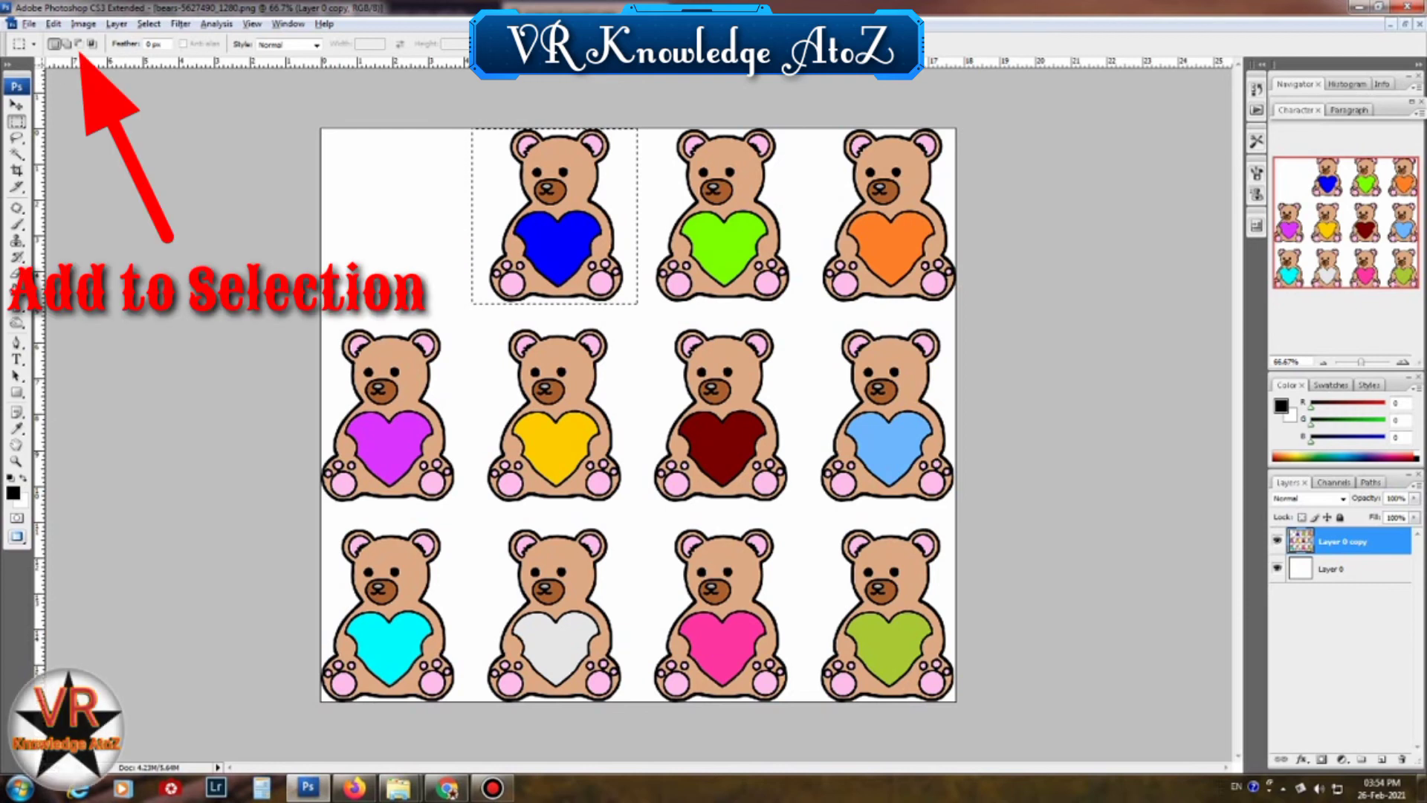
left_click(66, 44)
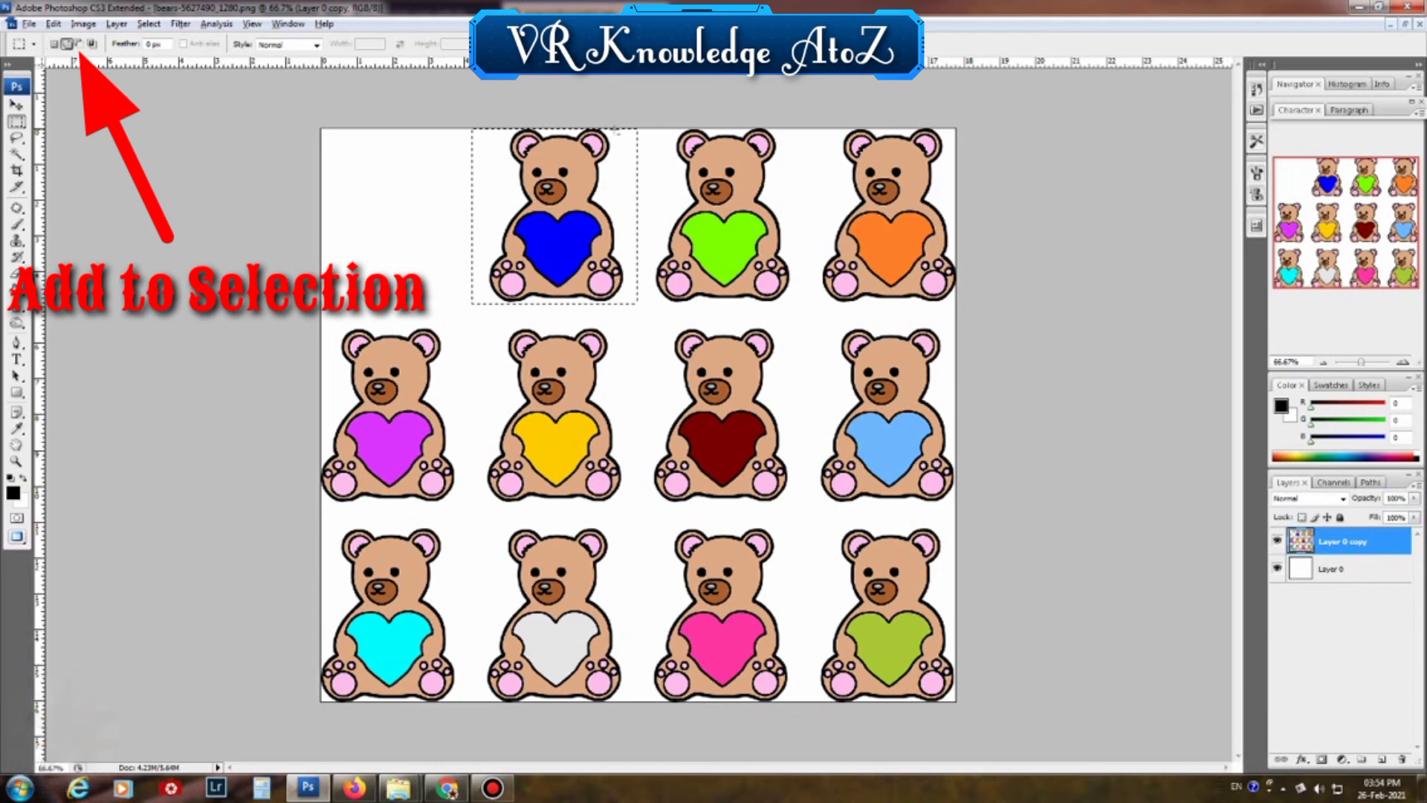
left_click_drag(614, 133, 804, 311)
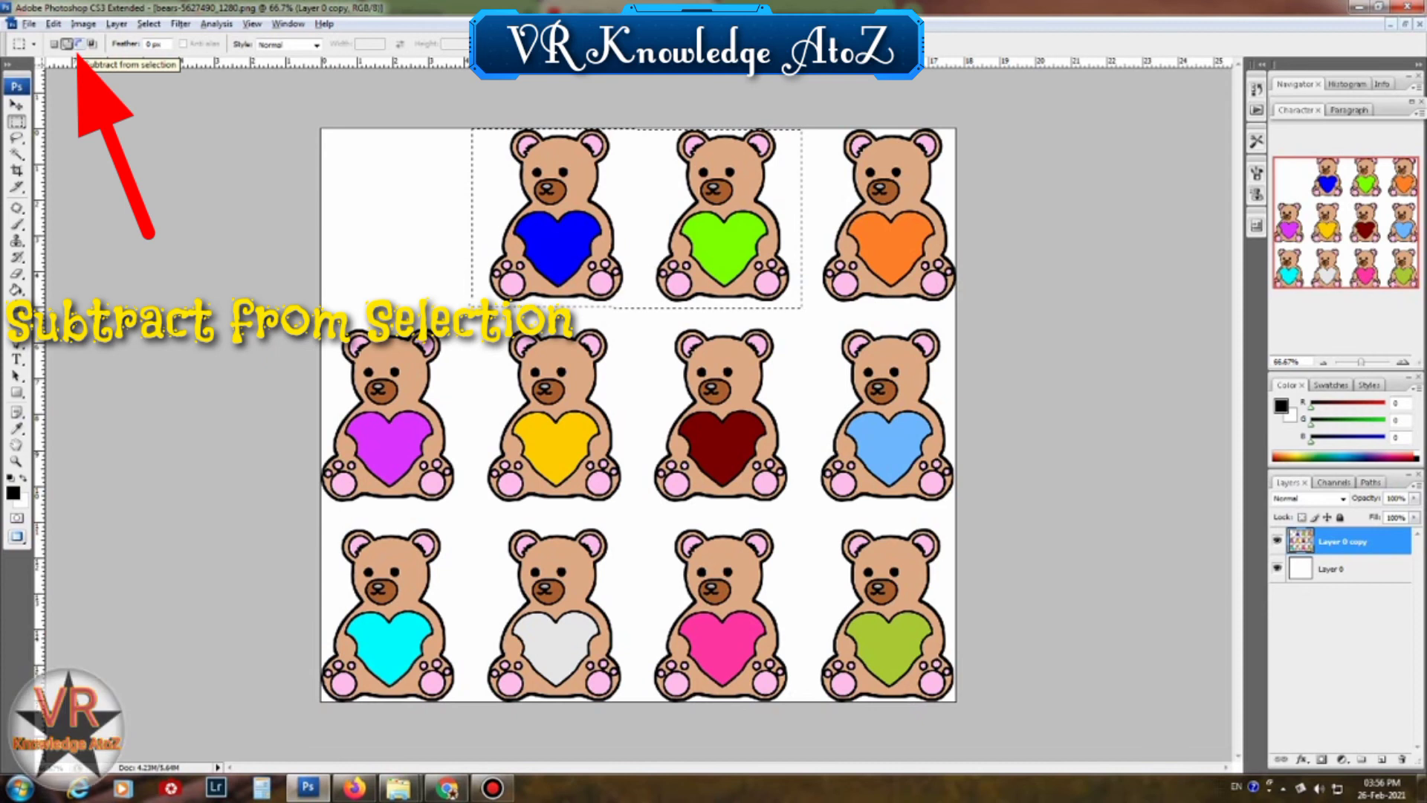
Step: Subtract the green-heart bear from the selection so only the blue-heart bear stays selected
left_click(79, 43)
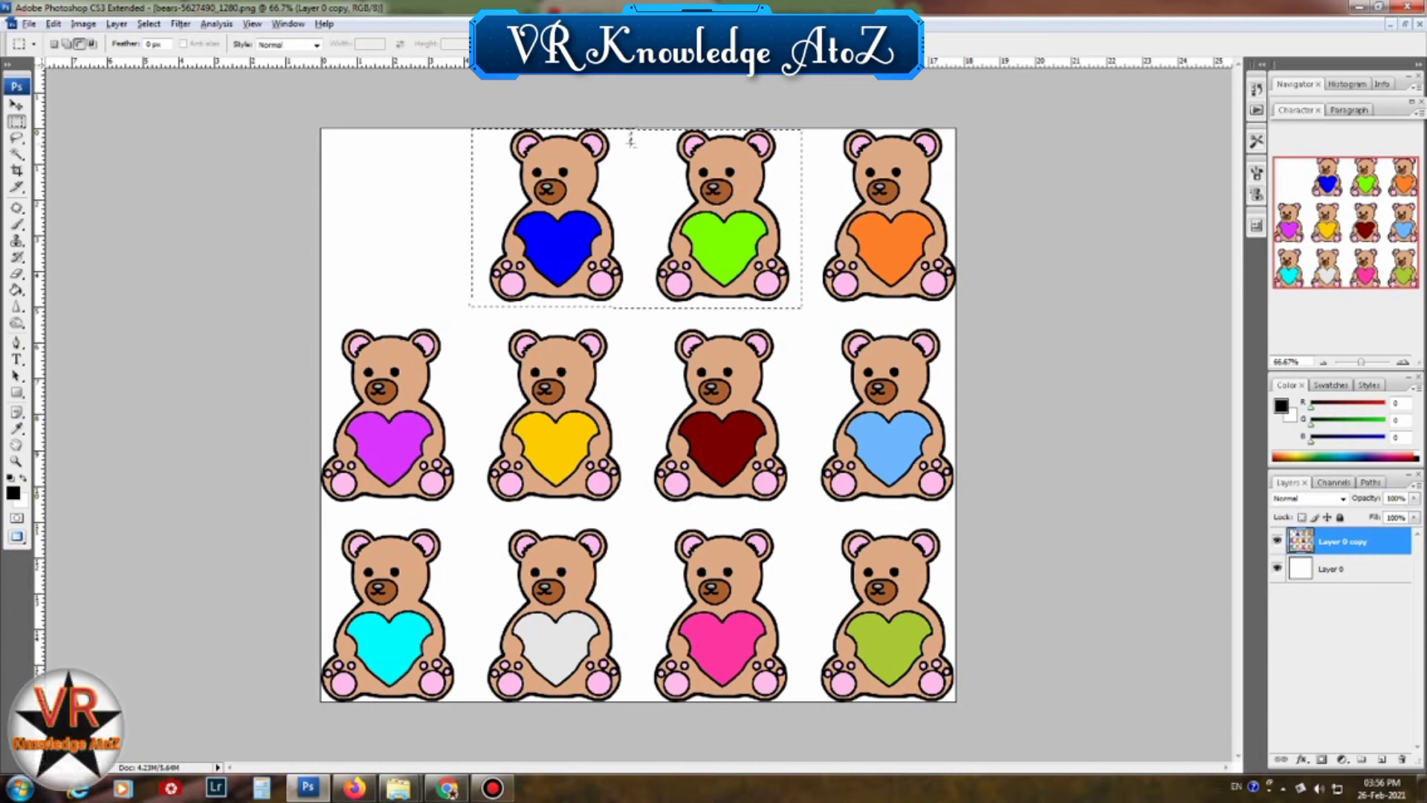
left_click_drag(630, 130, 808, 318)
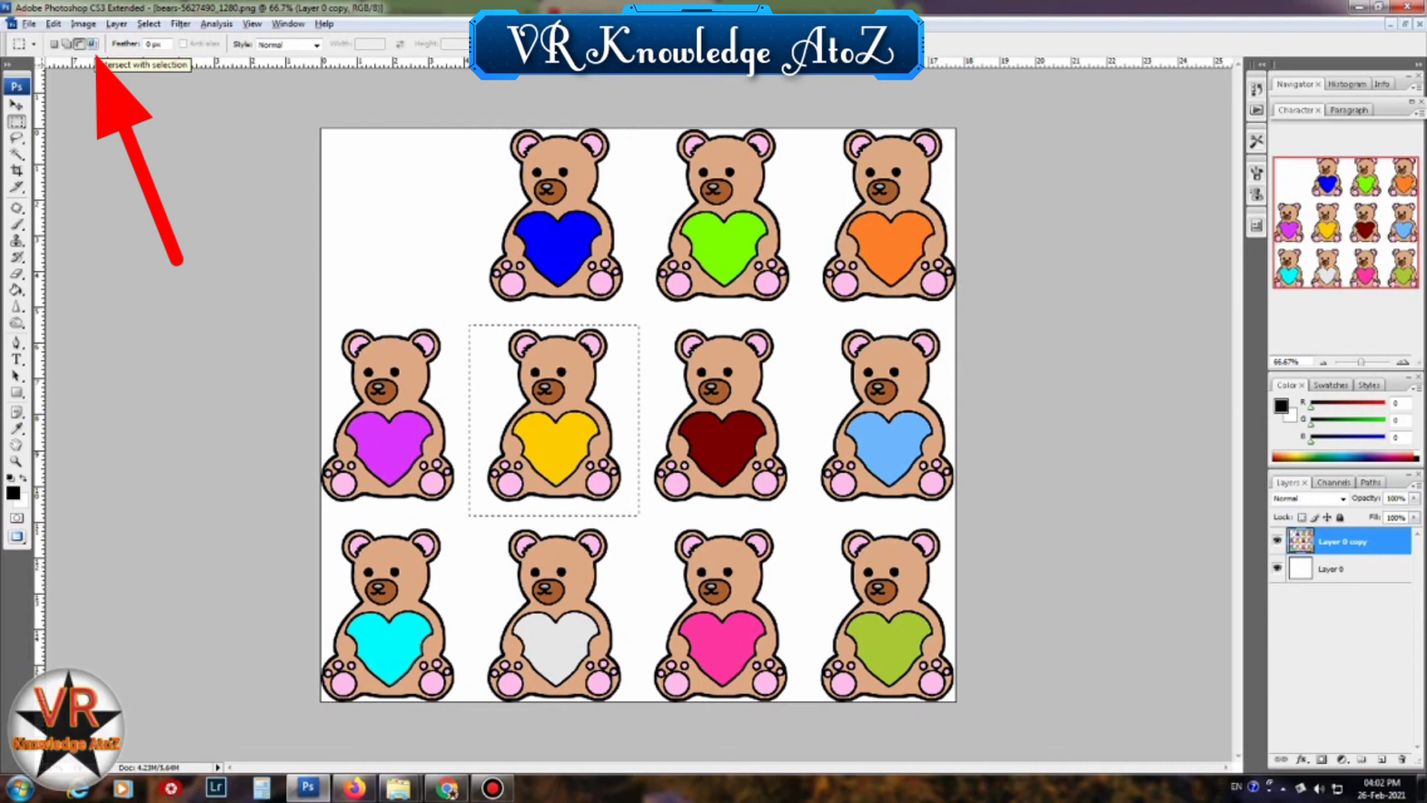
Step: Intersect the selection around the yellow-heart bear with a rectangle overlapping the bear's upper part
left_click(92, 44)
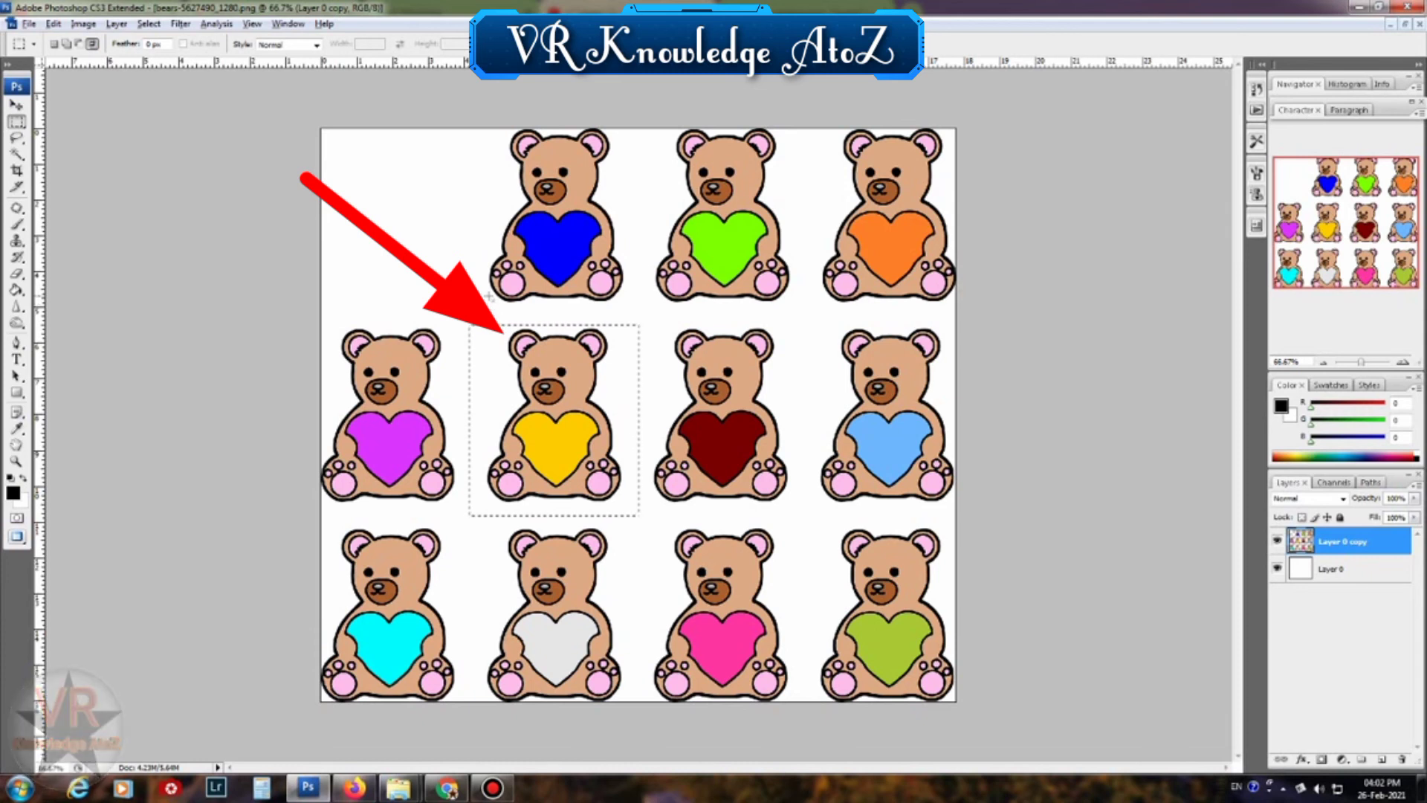
left_click_drag(488, 296, 503, 366)
left_click_drag(574, 402, 623, 418)
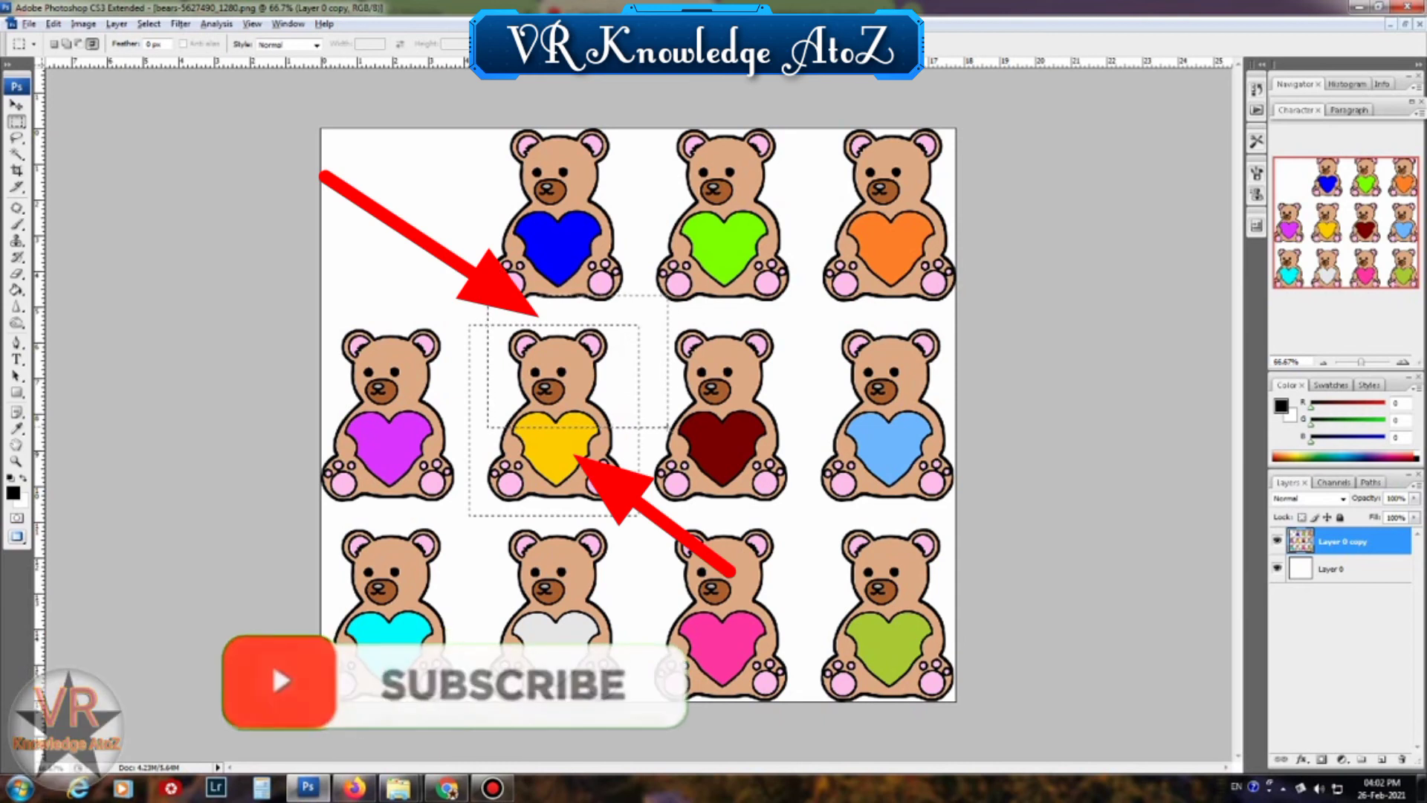
left_click_drag(667, 428, 669, 428)
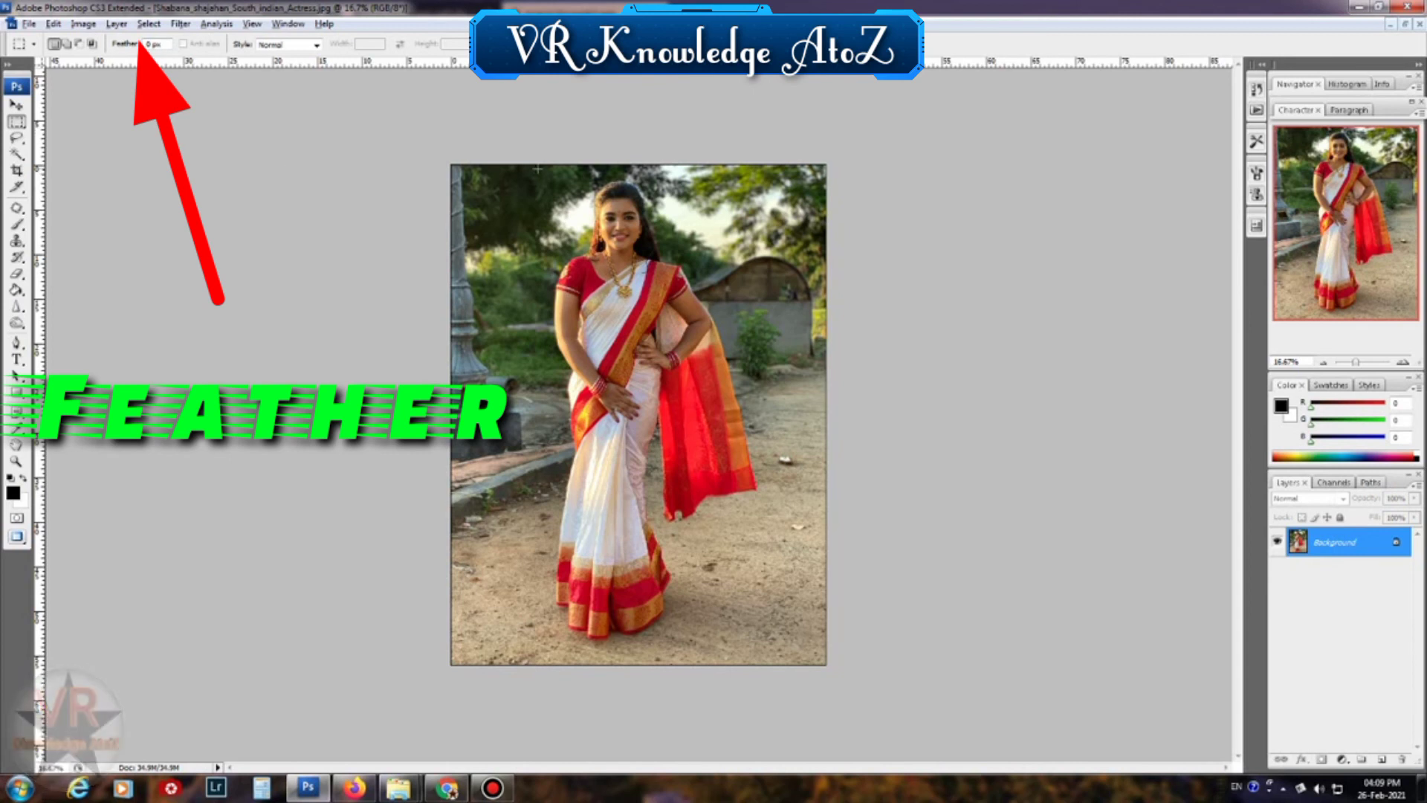
Step: Select the woman's head and upper body at 0 px feather and place a scaled-down copy in the blank document
left_click_drag(537, 170, 699, 297)
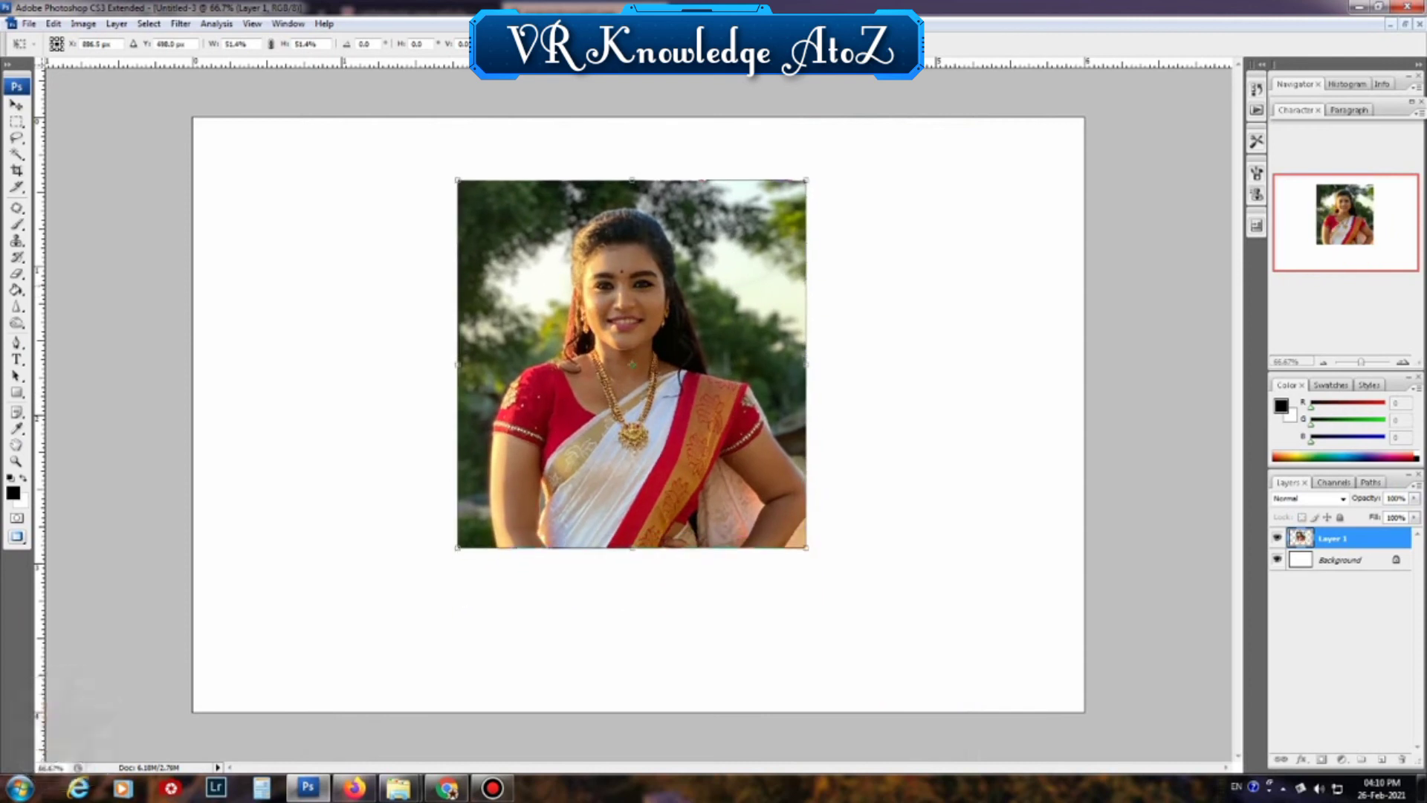
key("Return")
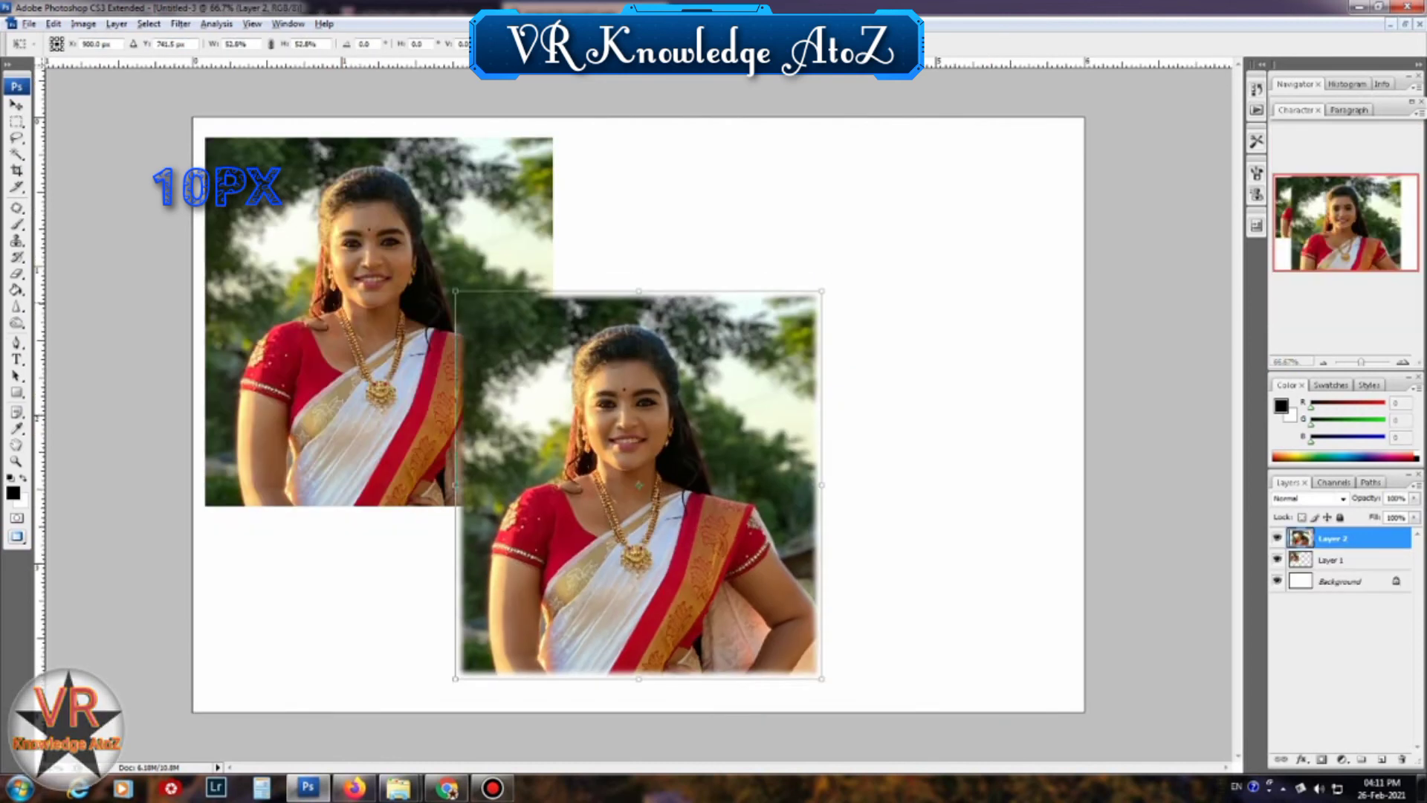
Step: Scale down the 10 px and 20 px feathered portrait copies and place them beside the unfeathered one
left_click_drag(654, 476, 752, 303)
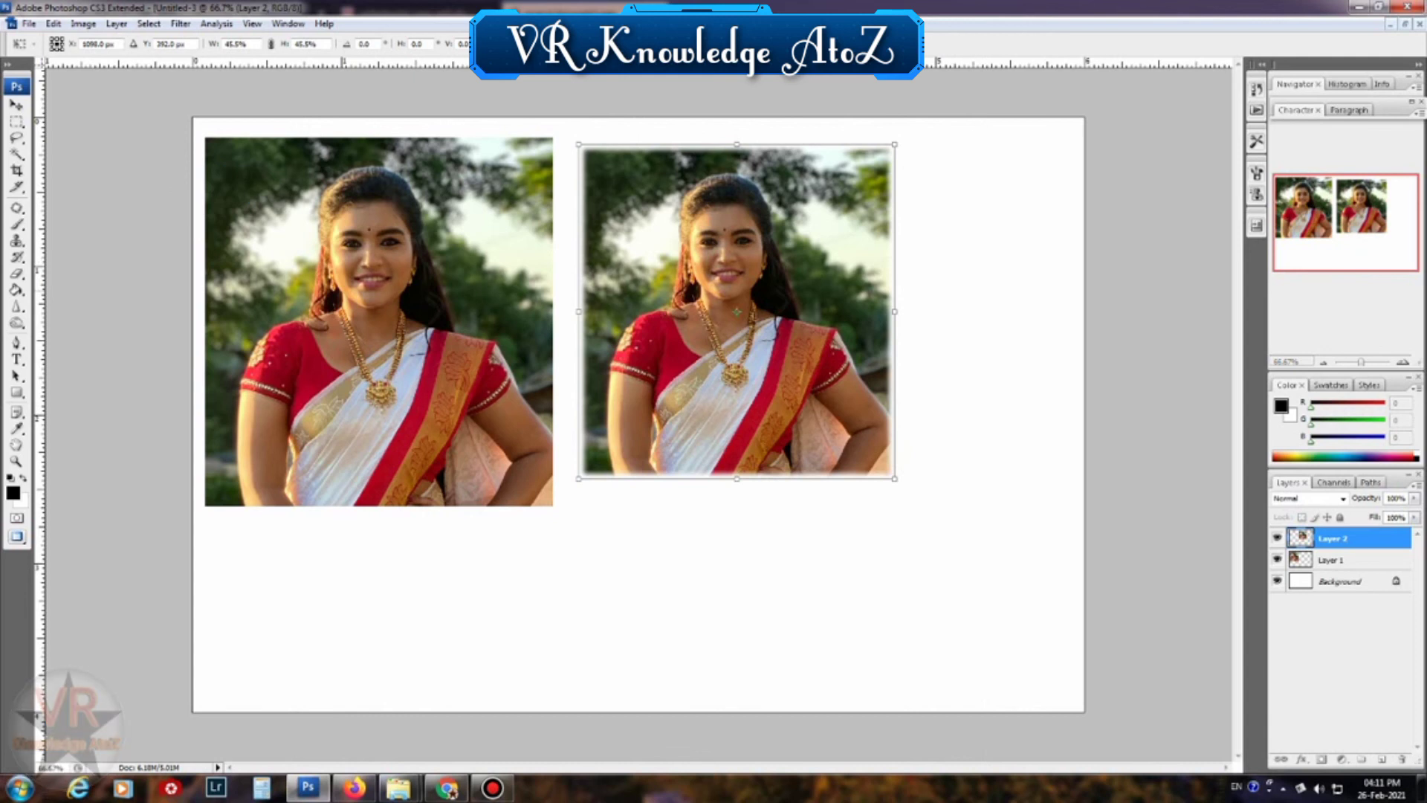
key("Return")
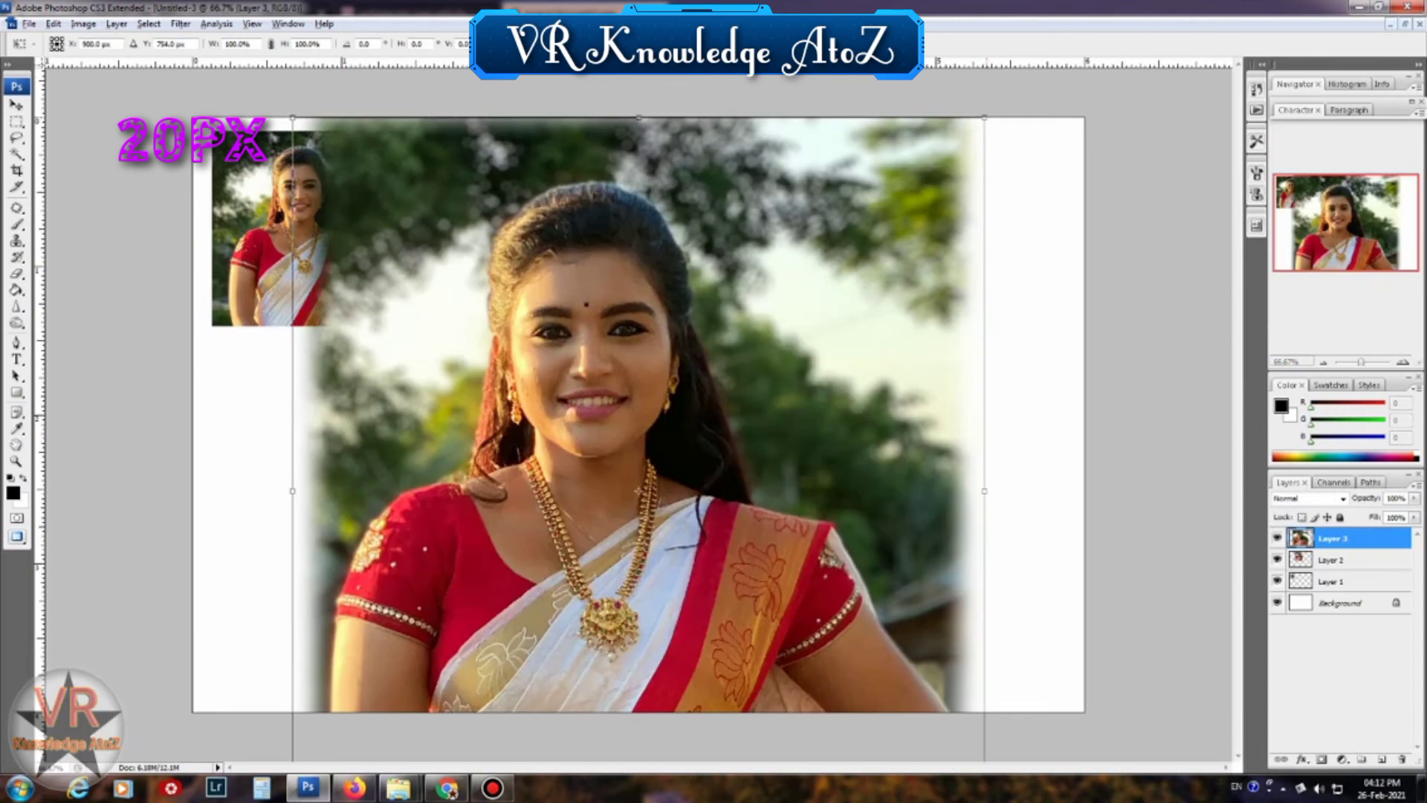
left_click_drag(985, 117, 782, 335)
left_click_drag(696, 401, 966, 222)
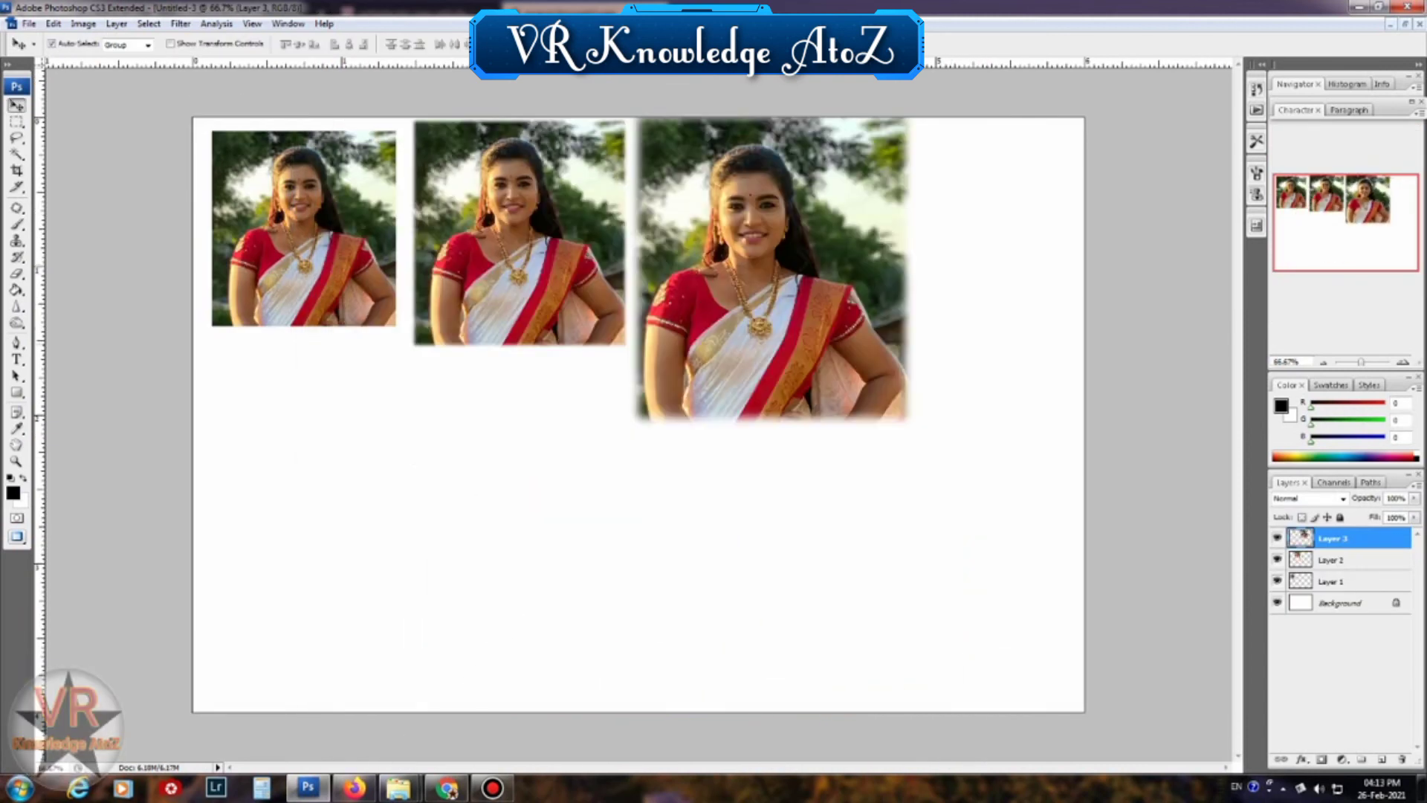
Step: Paste the portrait copy with the widest feathered edge, scale it down and move it into place among the other copies
key("ctrl+v")
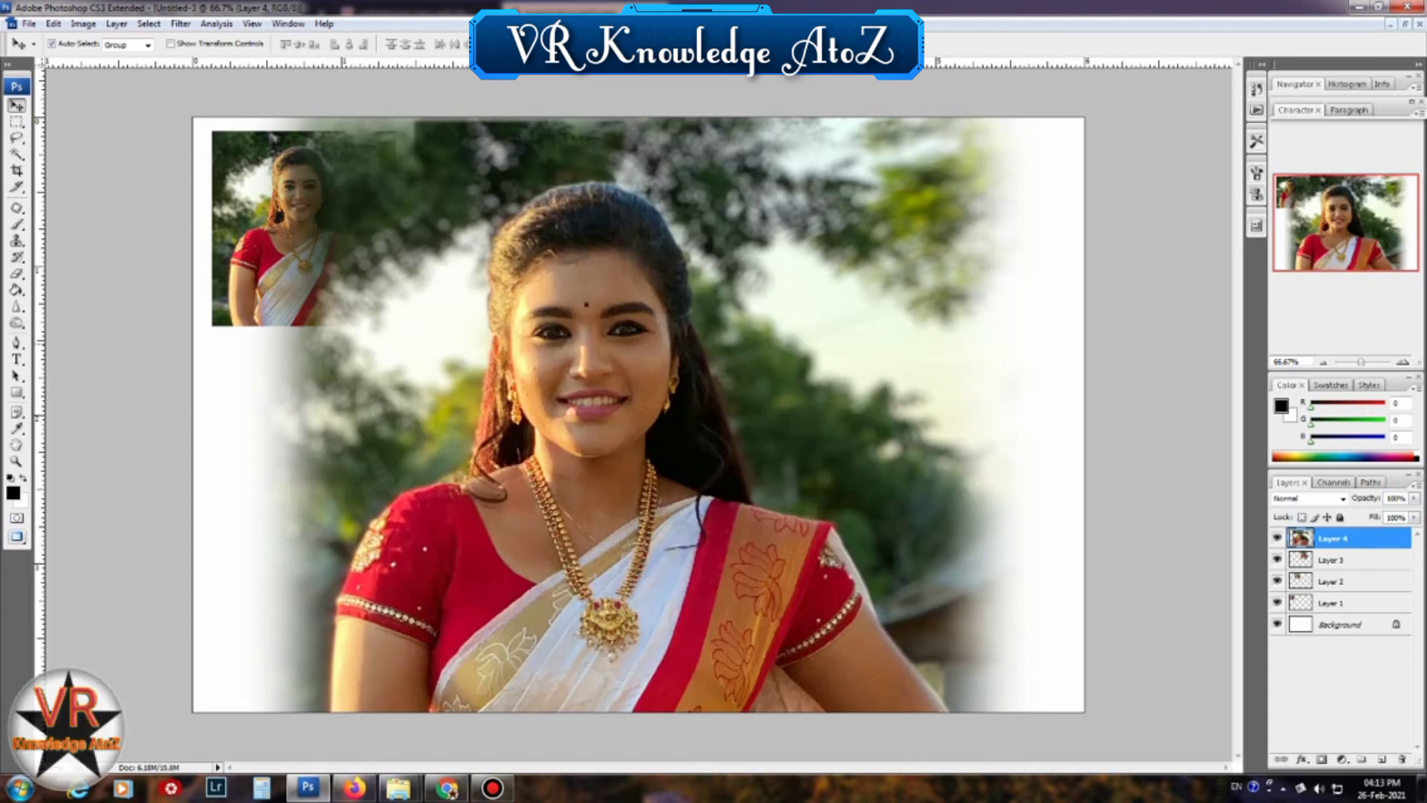
key("ctrl+t")
left_click_drag(1037, 117, 824, 320)
left_click_drag(639, 497, 469, 497)
key("Return")
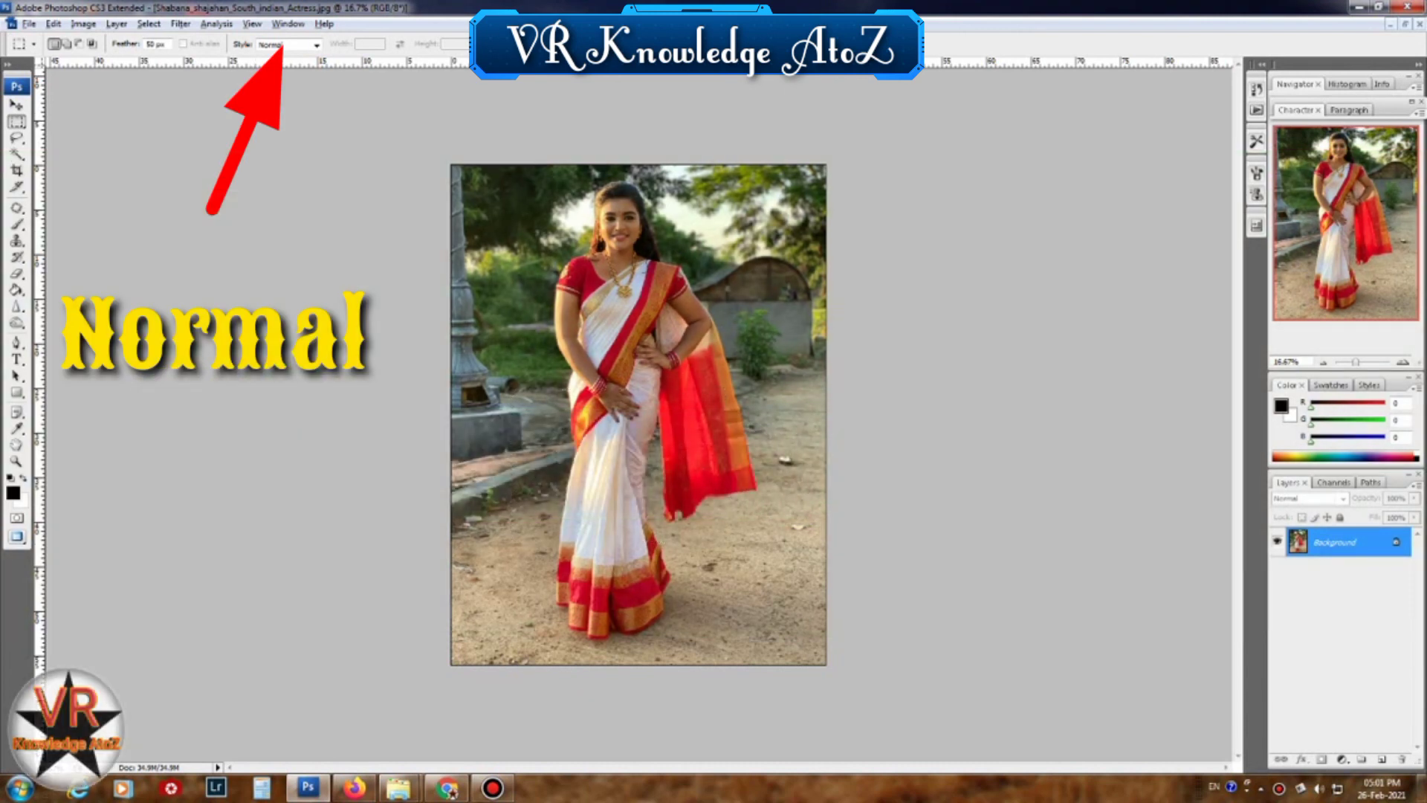
Step: Set the marquee style to Fixed Ratio, select the woman's upper body at a 6:4 ratio, and clear that selection
left_click(317, 45)
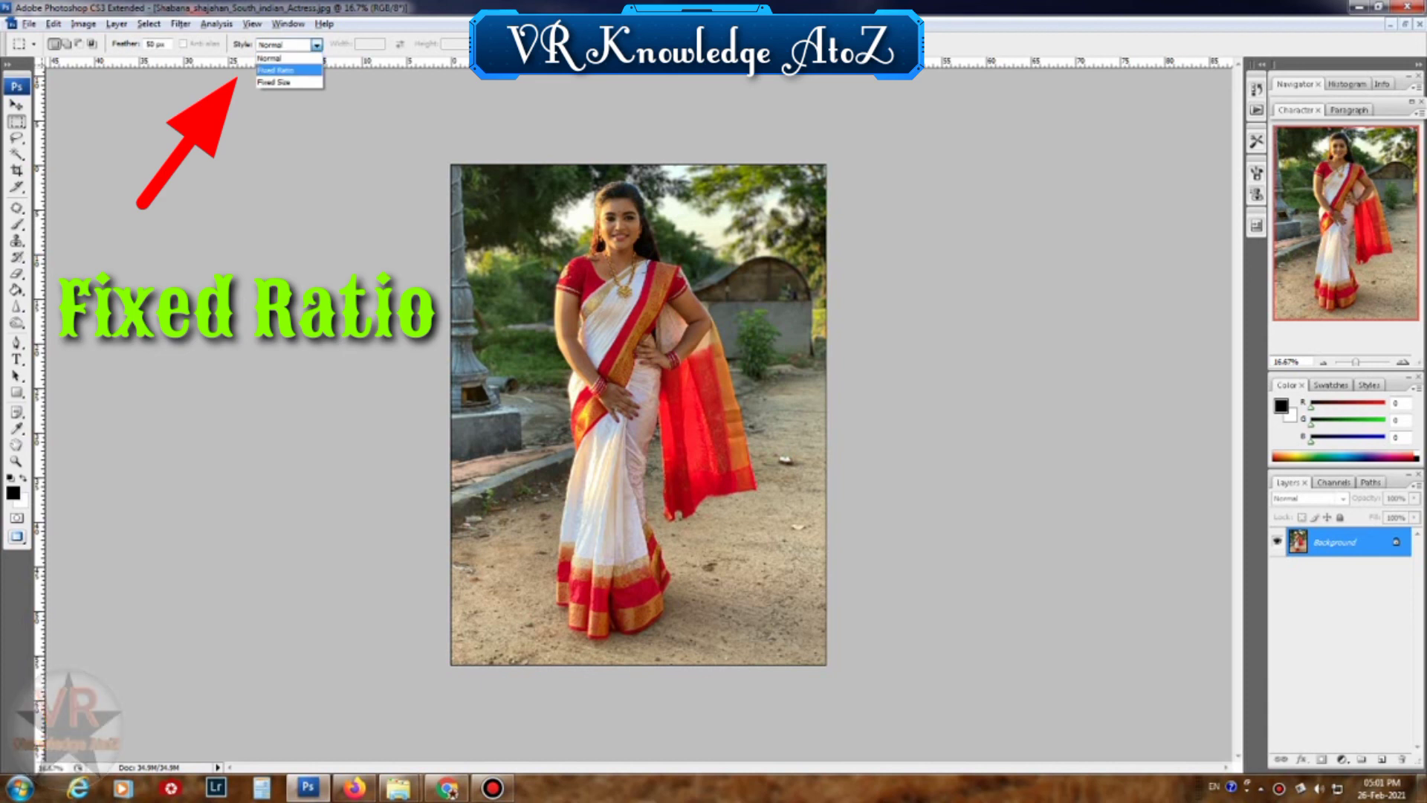
left_click(275, 69)
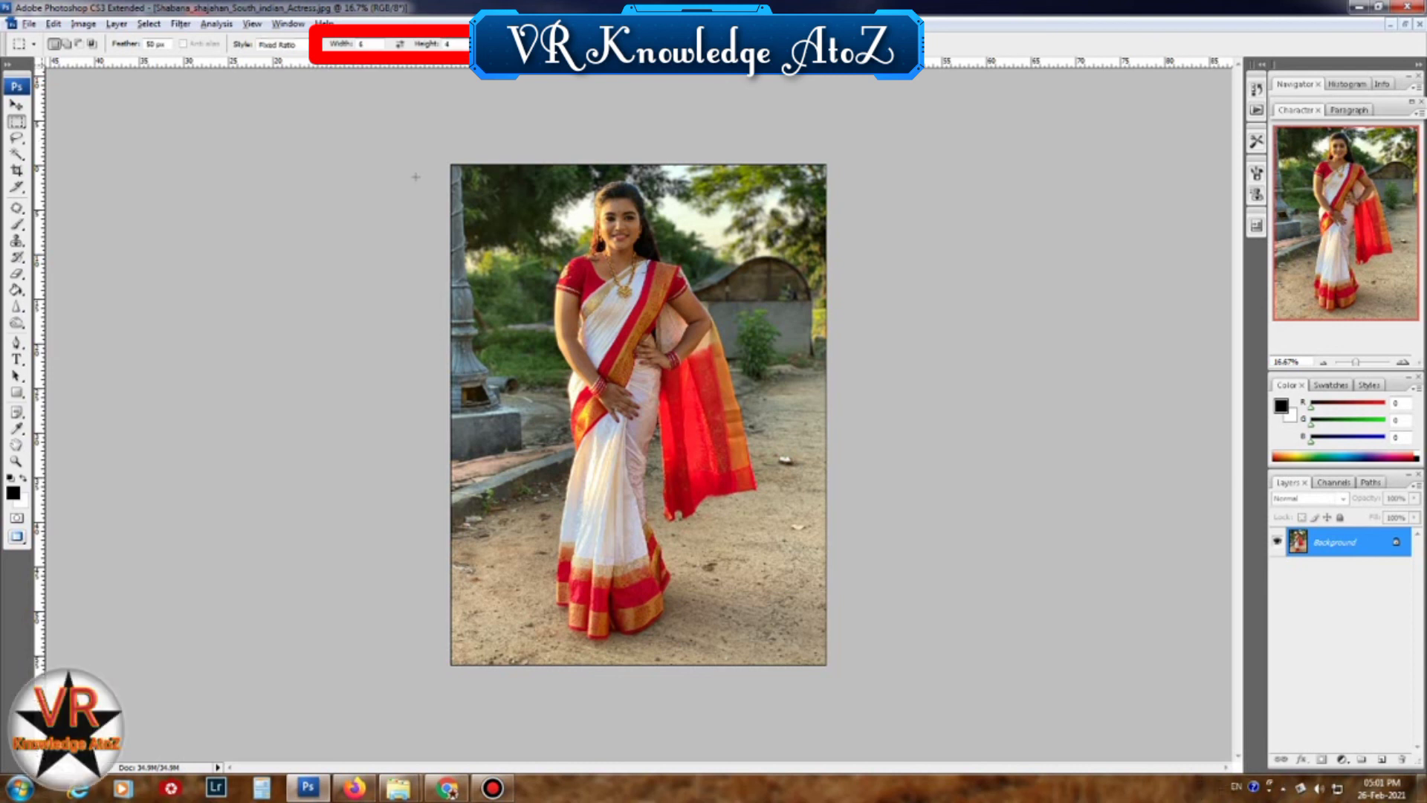
left_click_drag(543, 170, 914, 640)
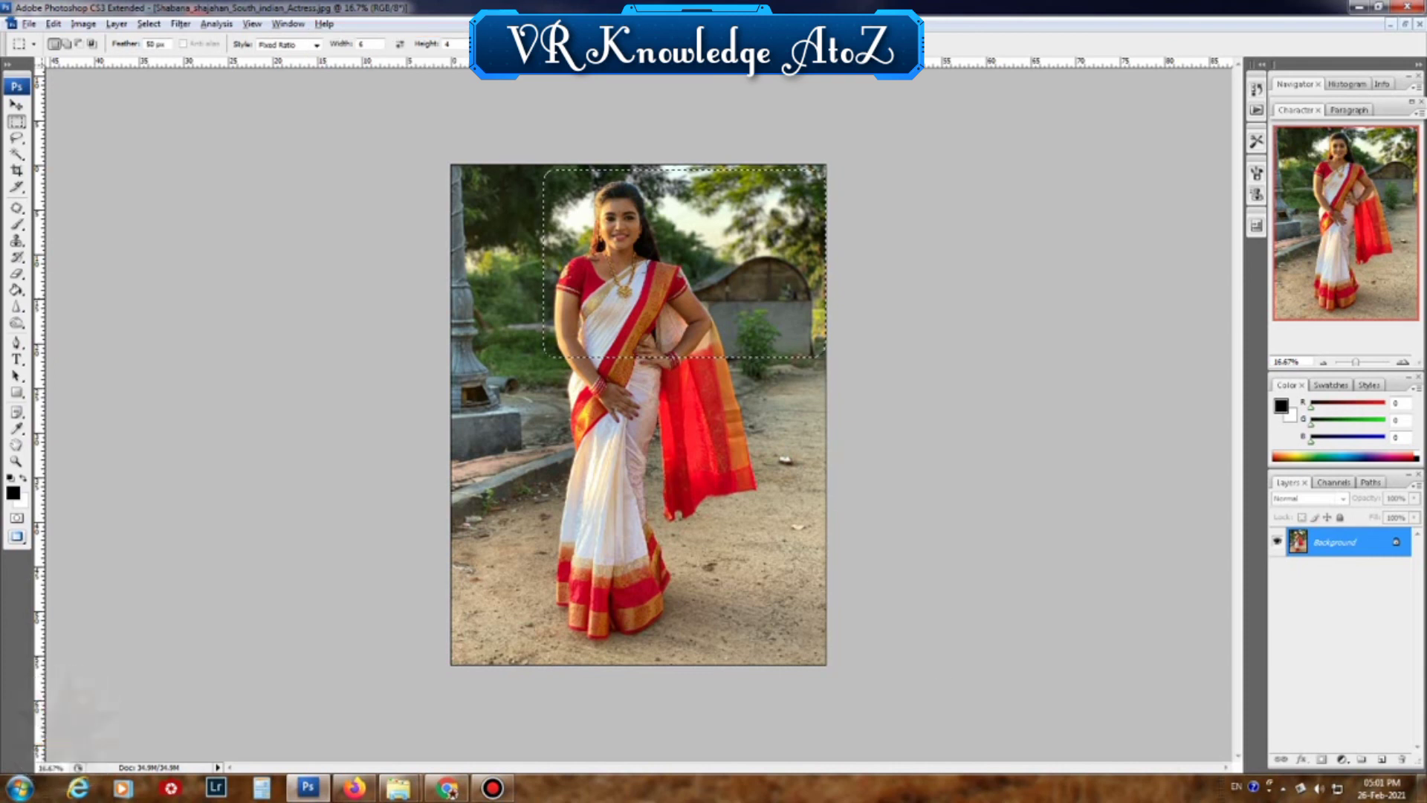
left_click(510, 281)
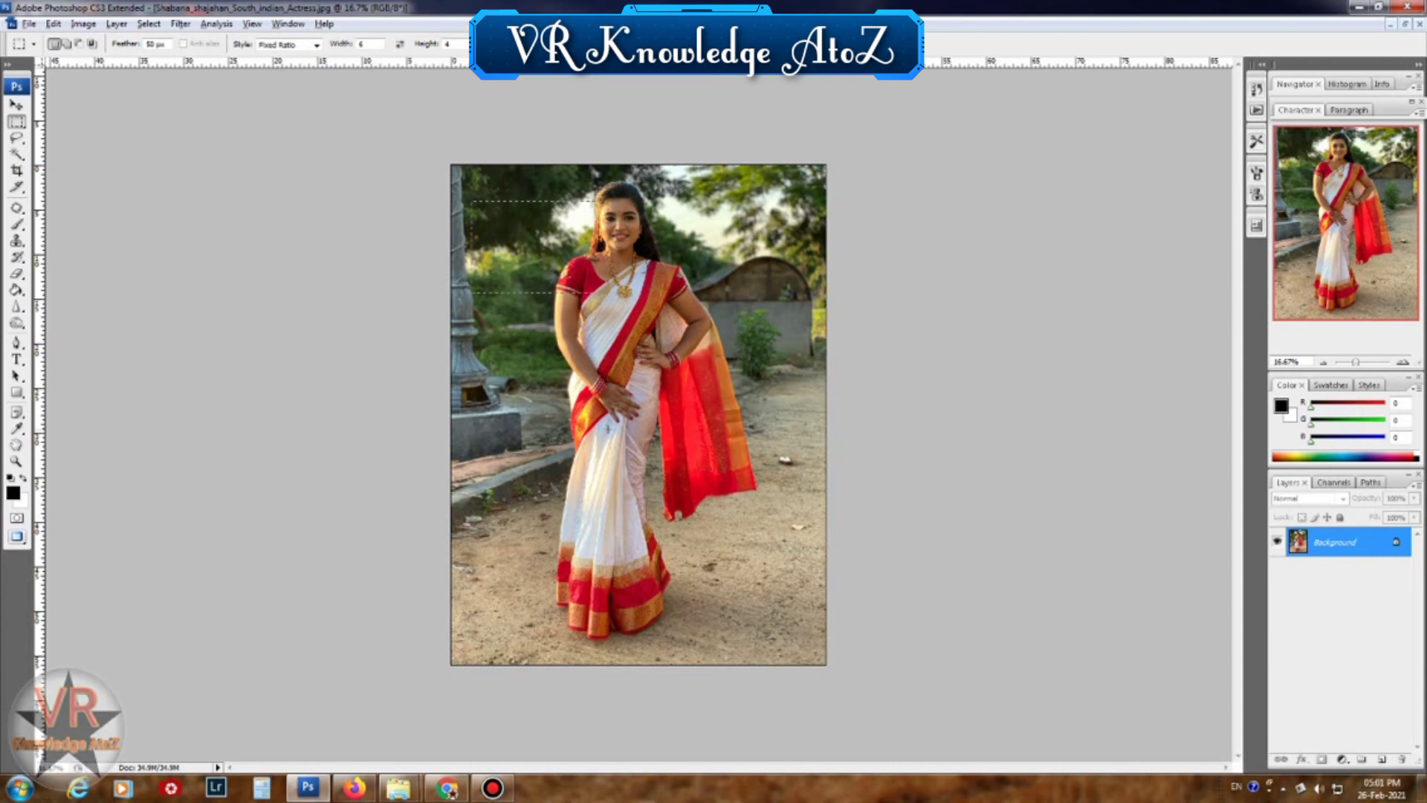
Step: Switch the rectangular marquee's style to Fixed Size
left_click(316, 45)
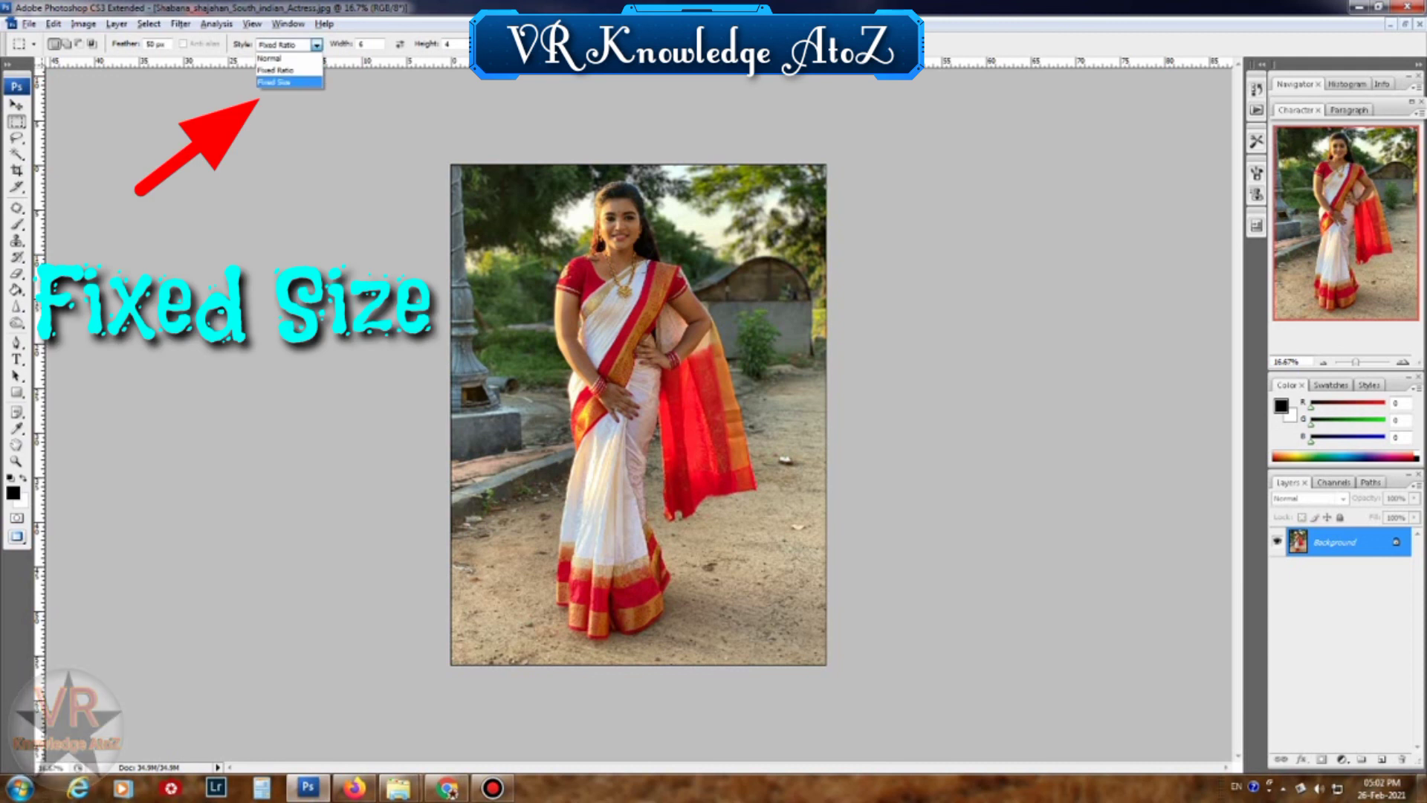
left_click(304, 82)
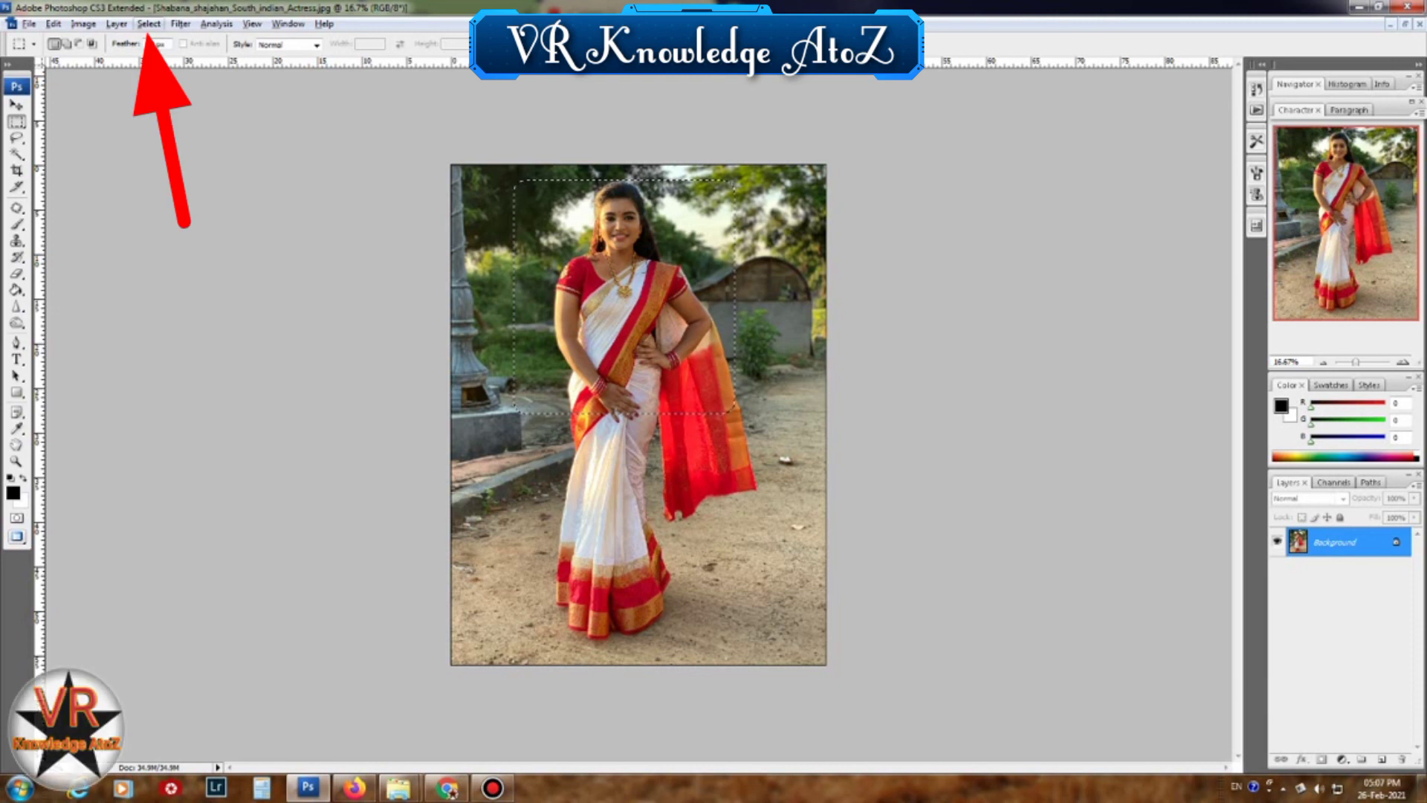
Step: Deselect the rectangular selection around the woman's head and upper body
left_click(148, 24)
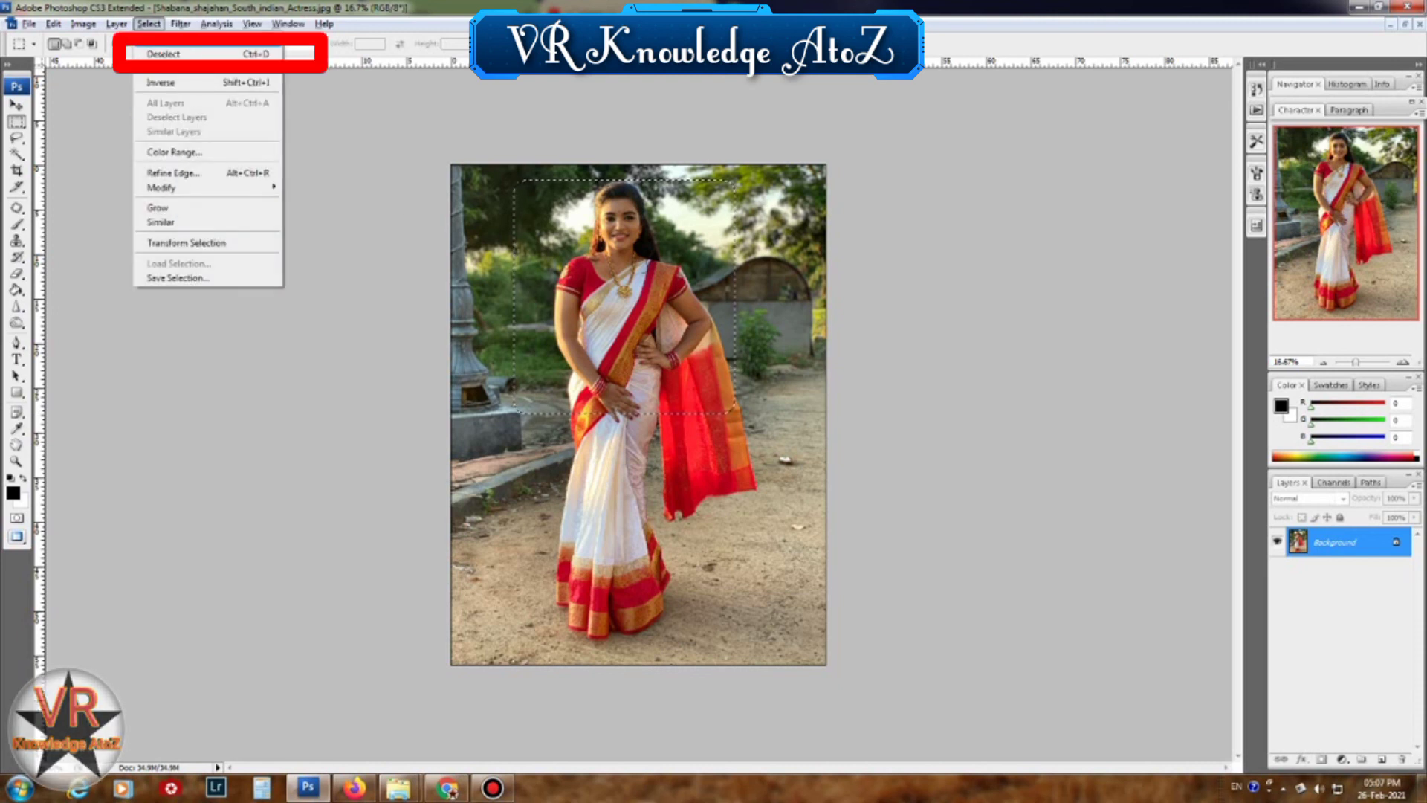